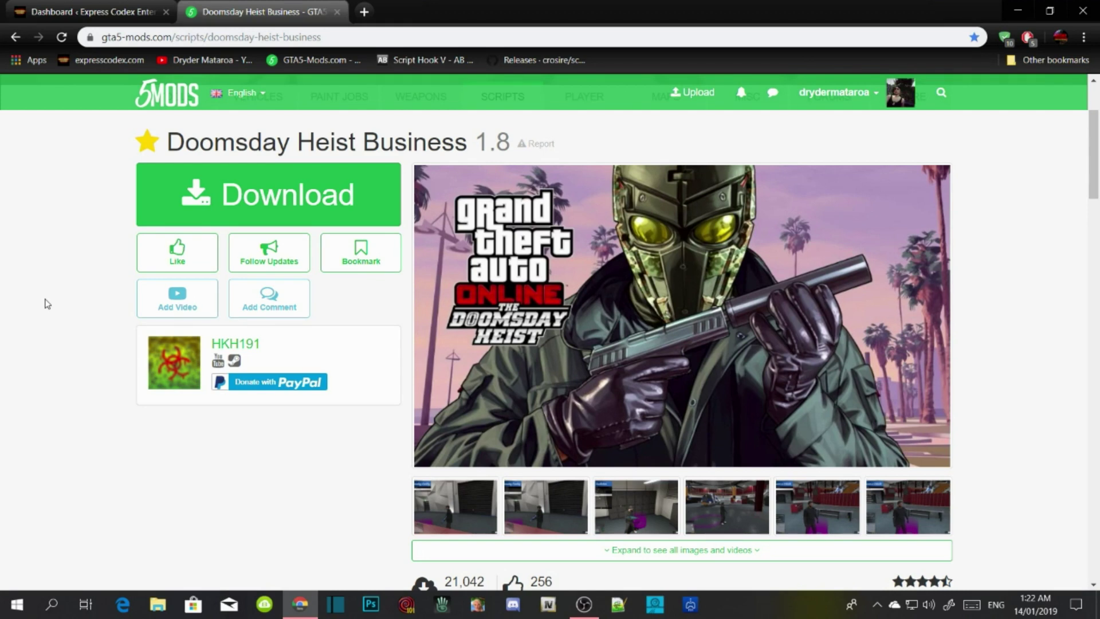
Step: Open the Grand Theft Auto V install folder on drive D from its desktop shortcut, then minimise it
scroll(48, 303, "down", 5)
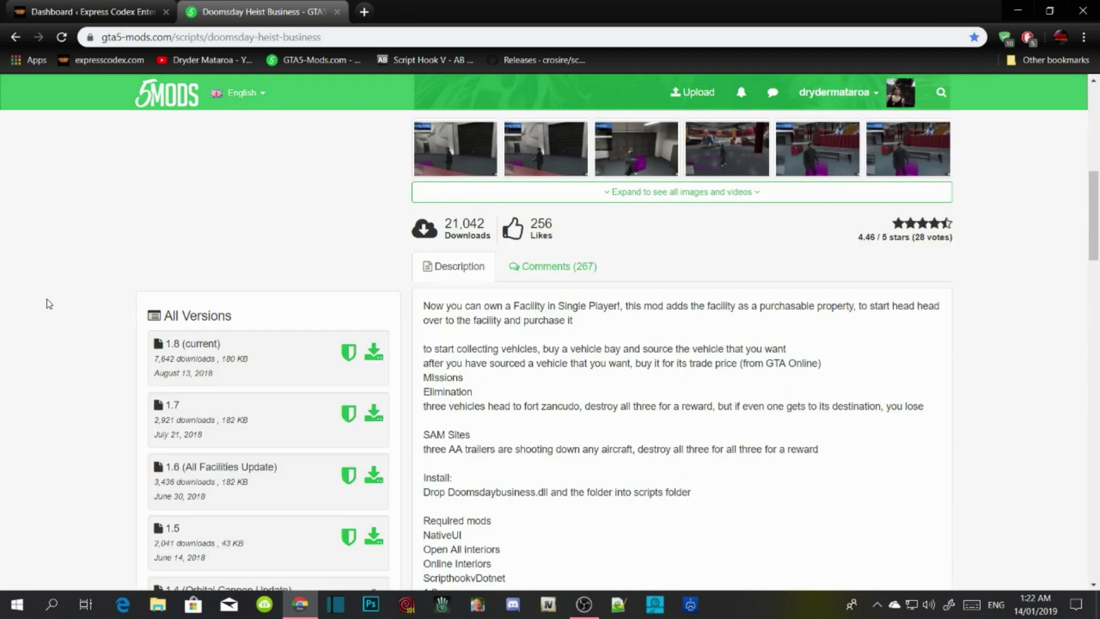
scroll(48, 304, "up", 5)
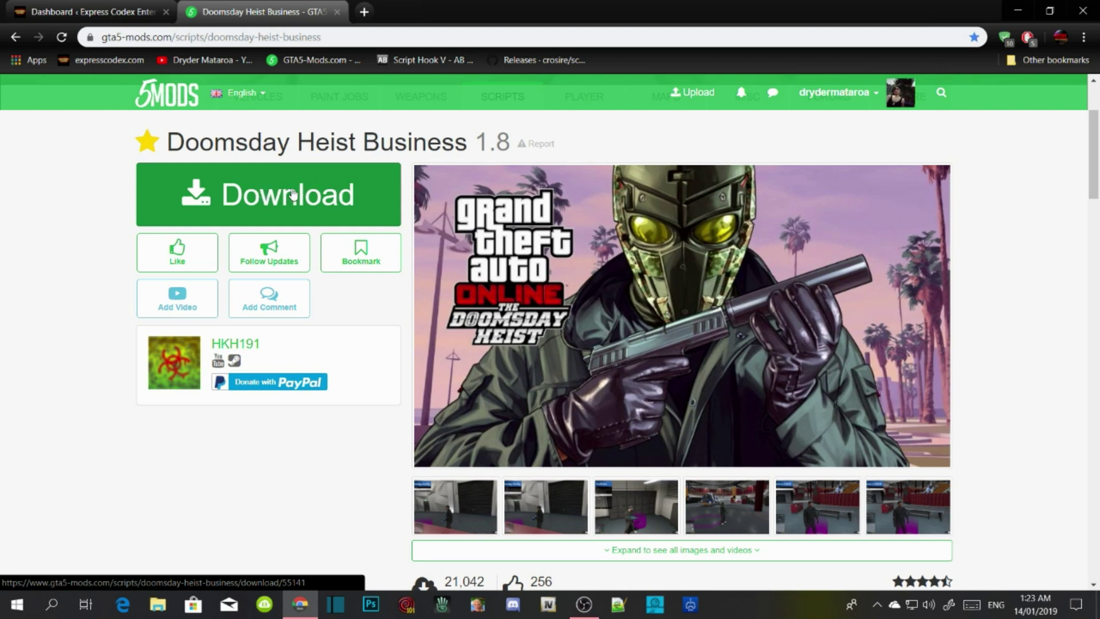
left_click(1016, 13)
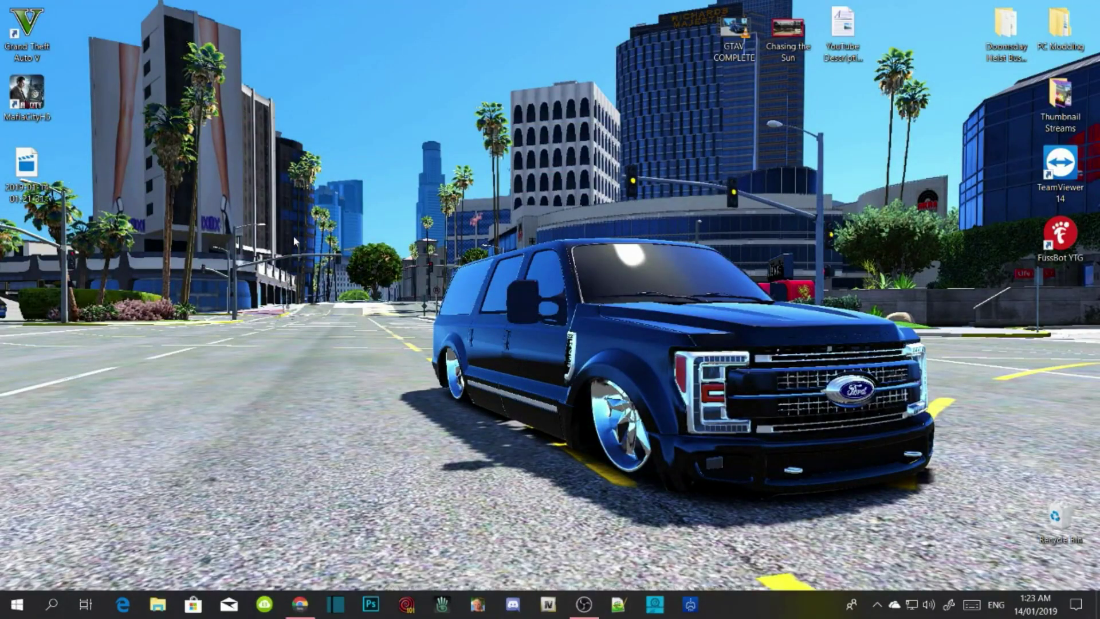
right_click(30, 34)
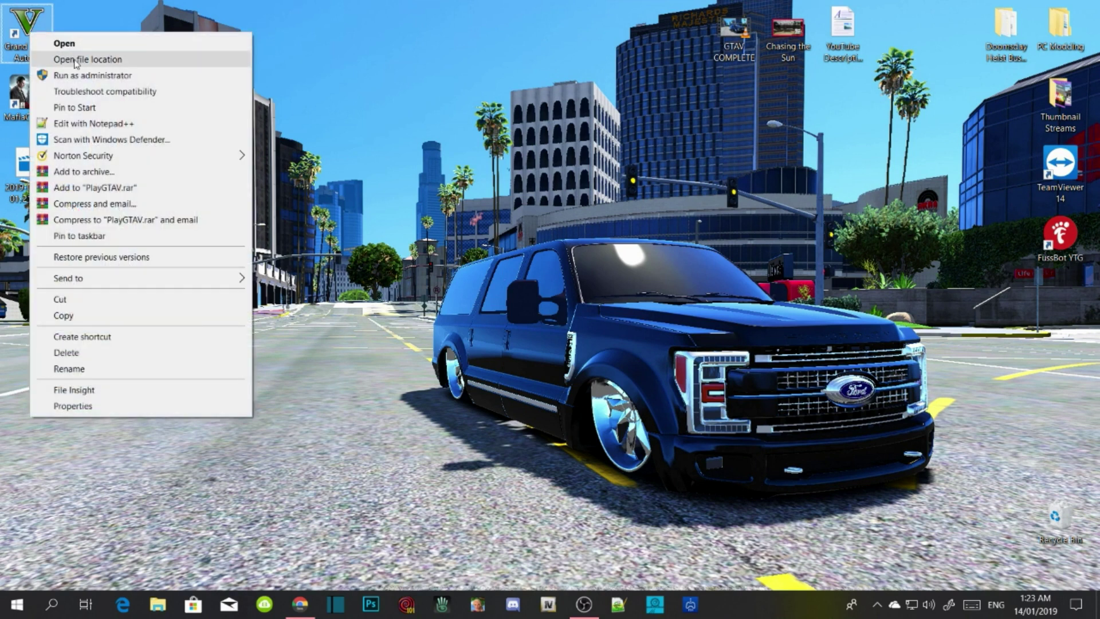
left_click(75, 60)
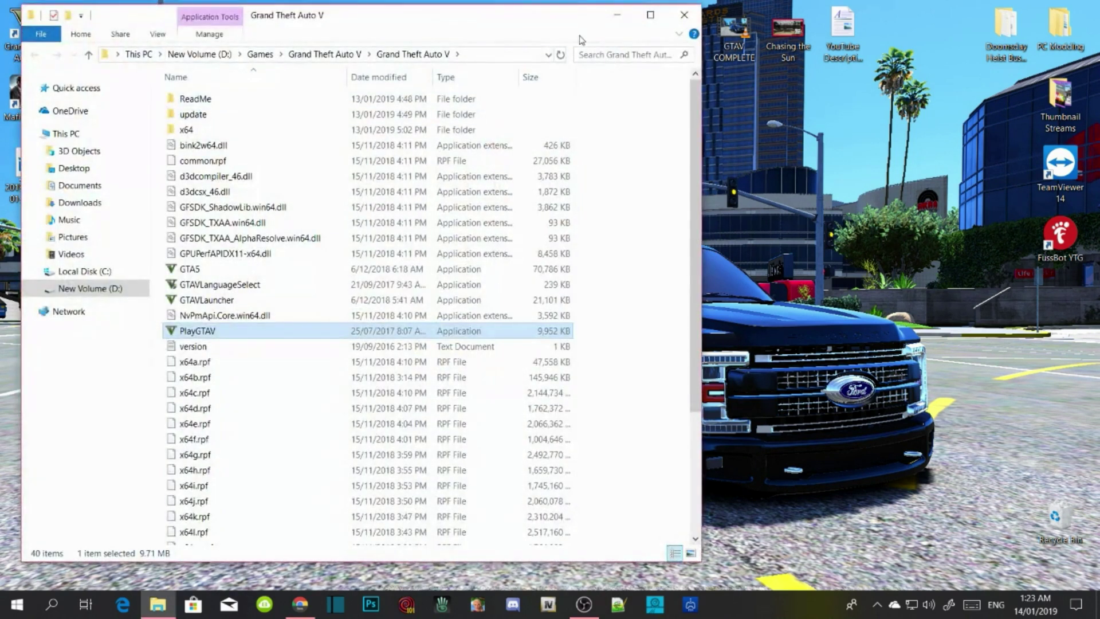
left_click(632, 195)
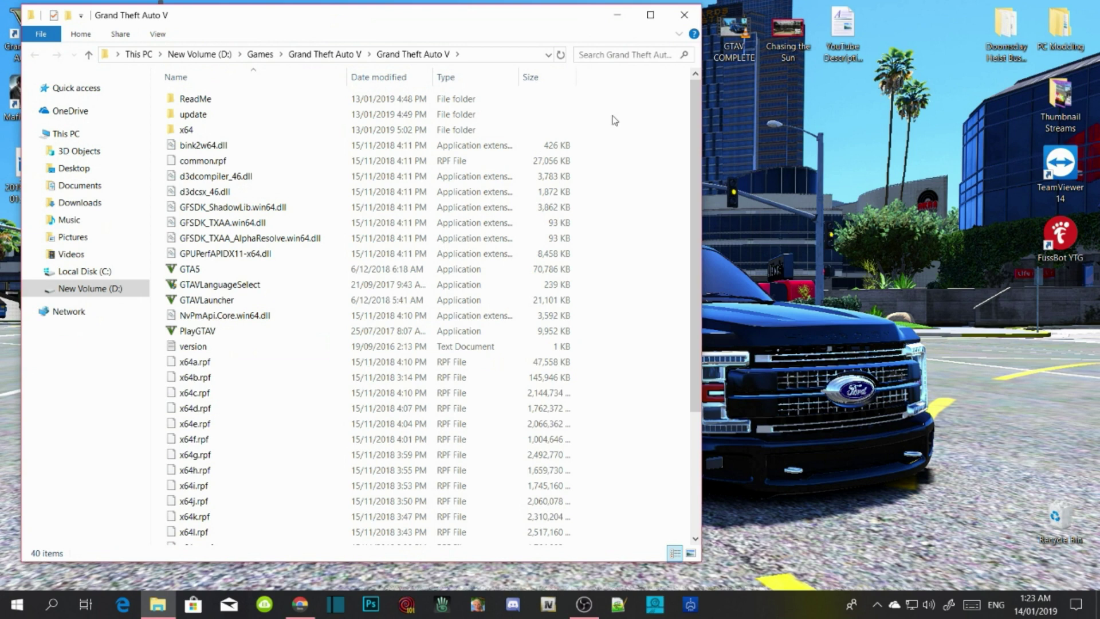
left_click(627, 23)
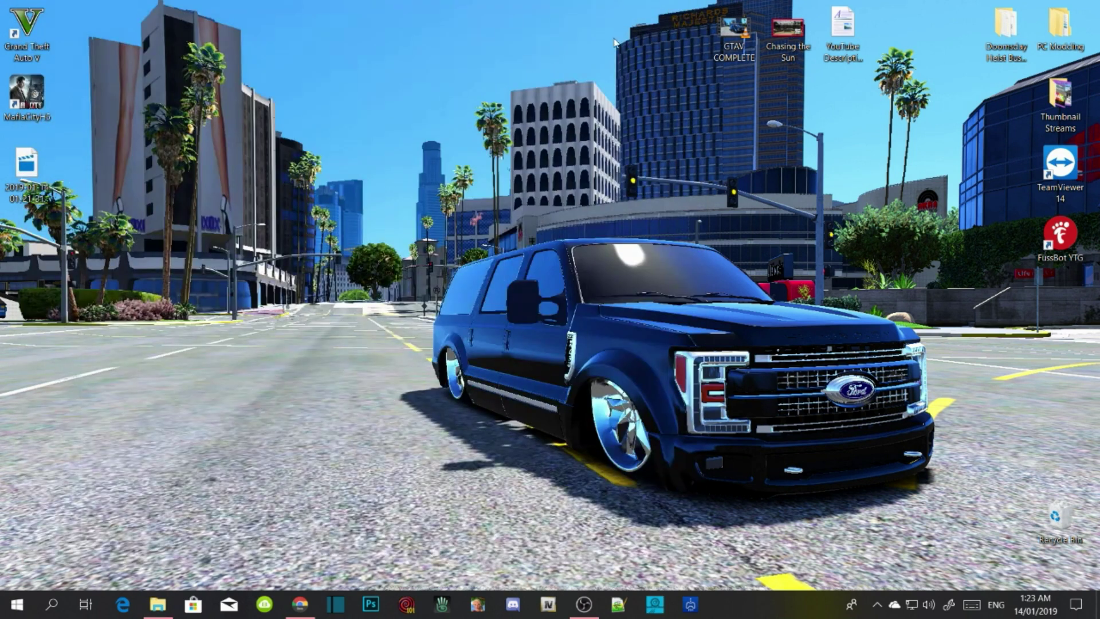
Step: Launch OpenIV for GTA V on Windows and open its ASI Manager
left_click(549, 607)
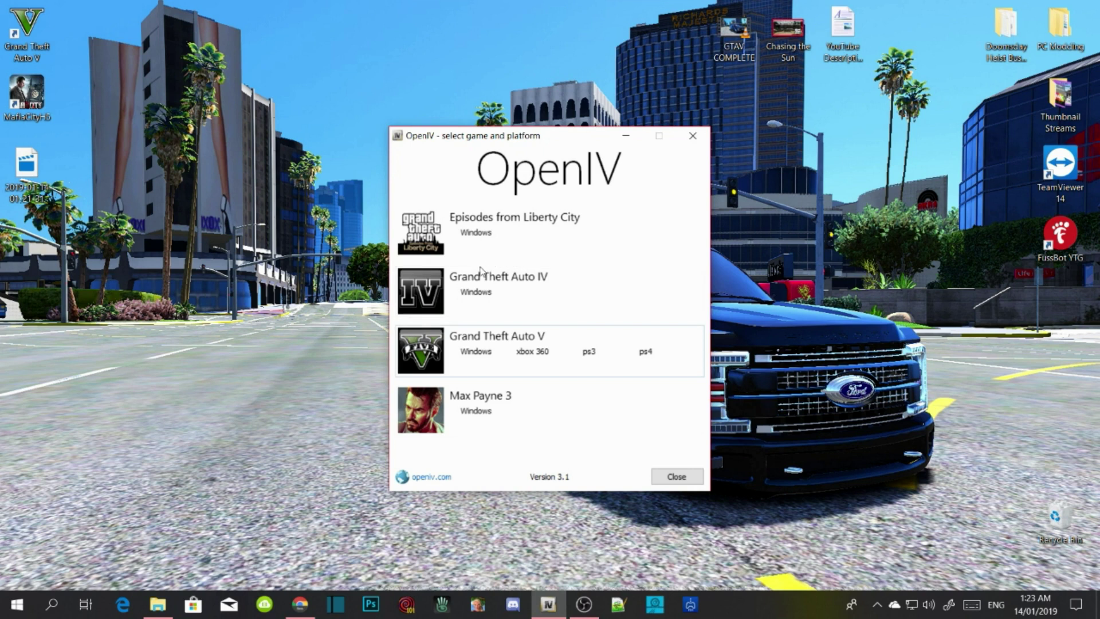
left_click(472, 361)
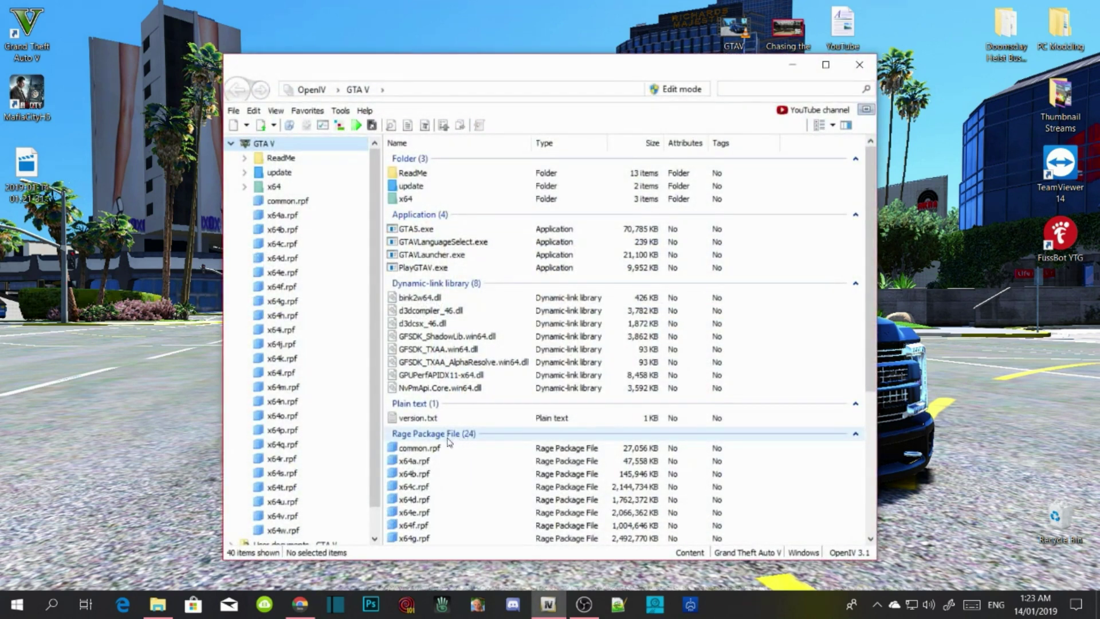
left_click(341, 111)
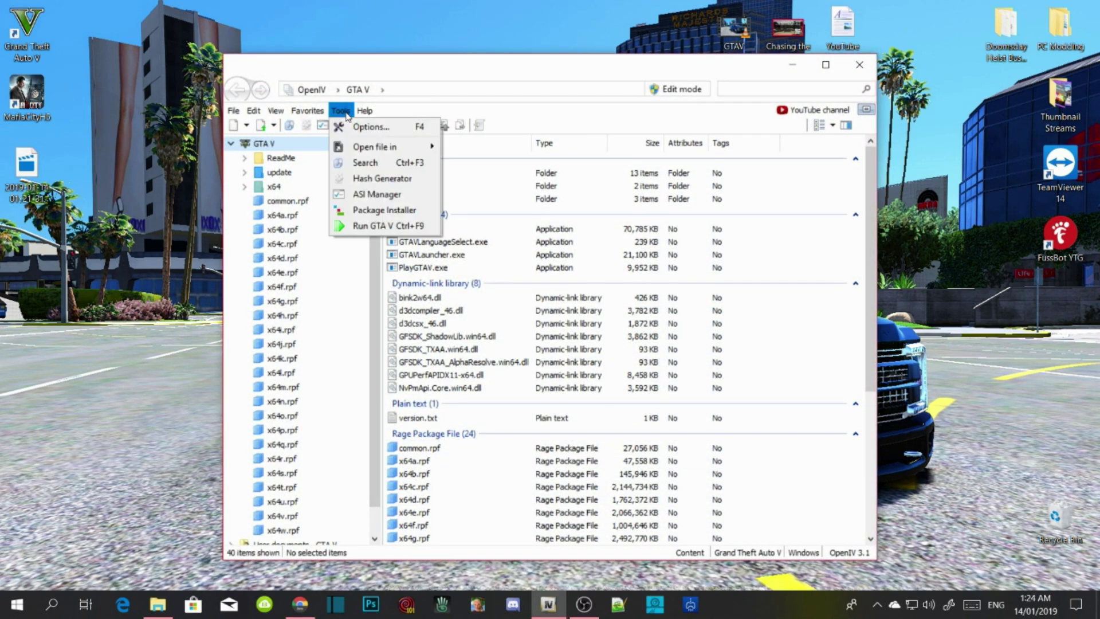
left_click(369, 196)
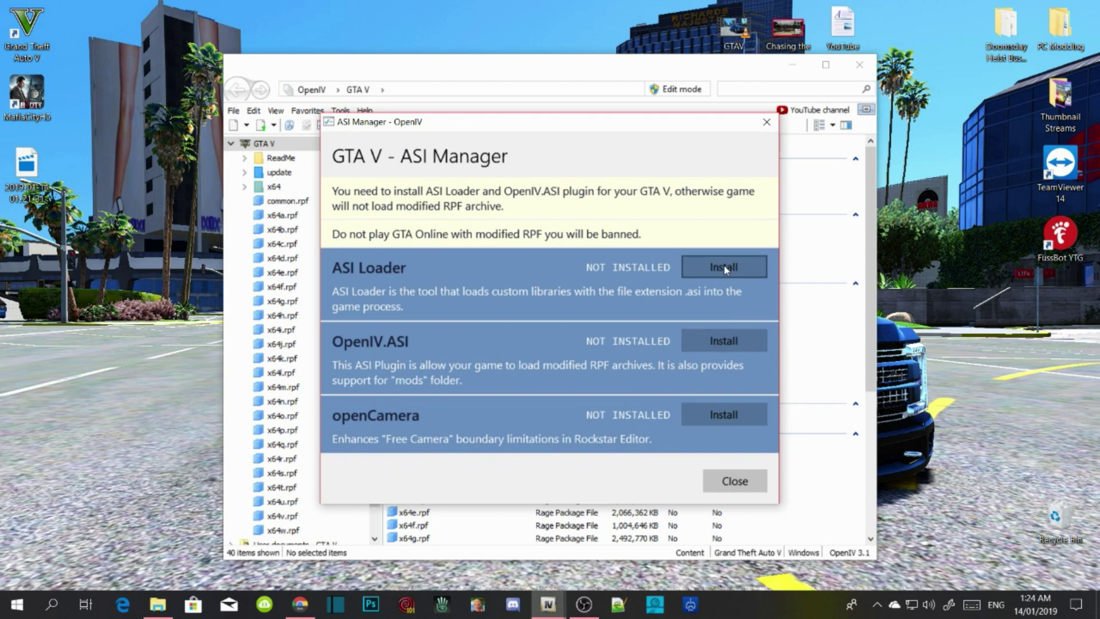
Step: Install ASI Loader, OpenIV.ASI with a new mods folder, and openCamera, then close OpenIV
left_click(724, 267)
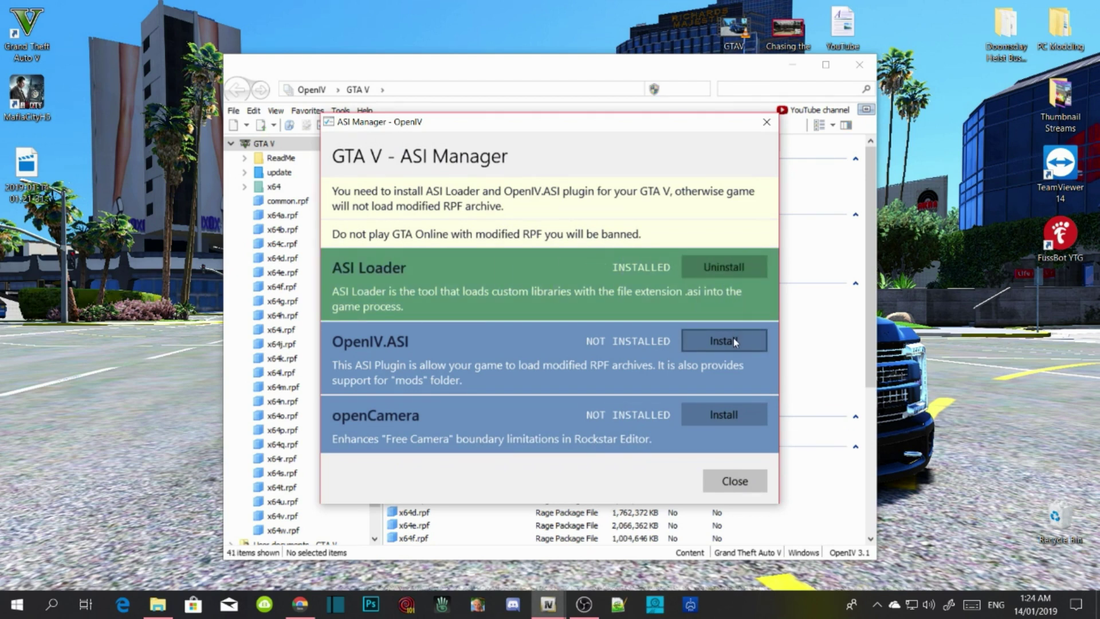
left_click(735, 341)
left_click(637, 387)
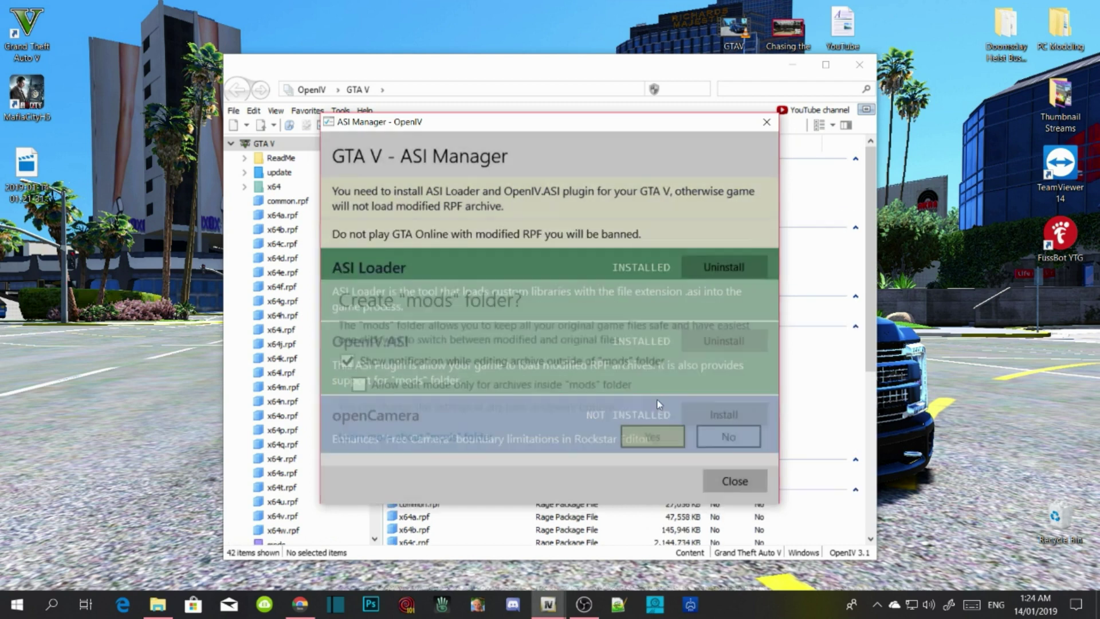
left_click(742, 423)
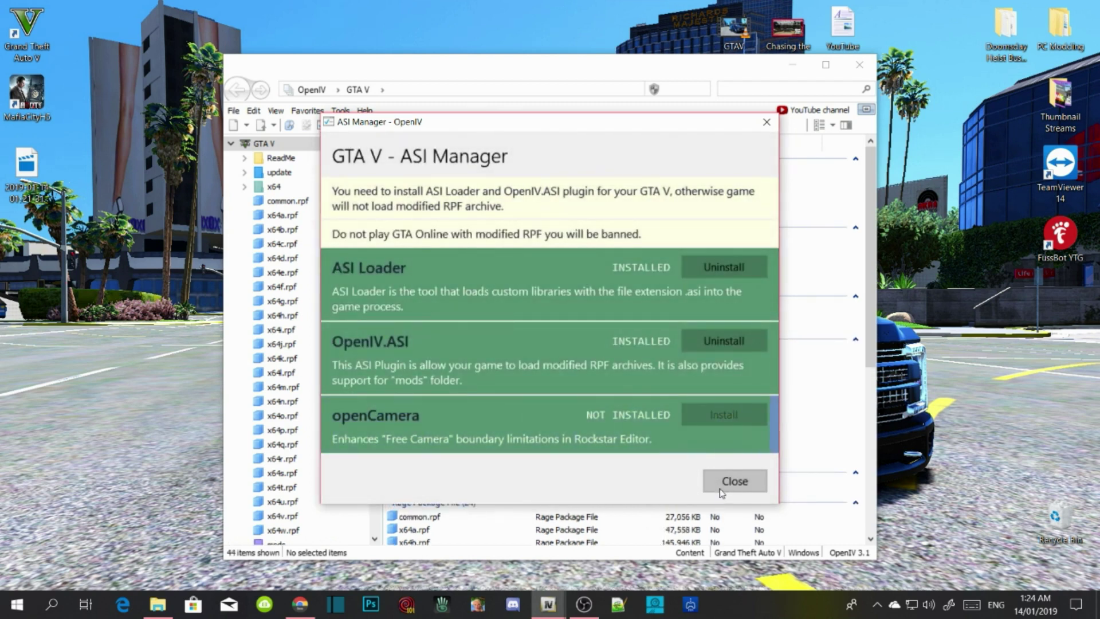
left_click(734, 481)
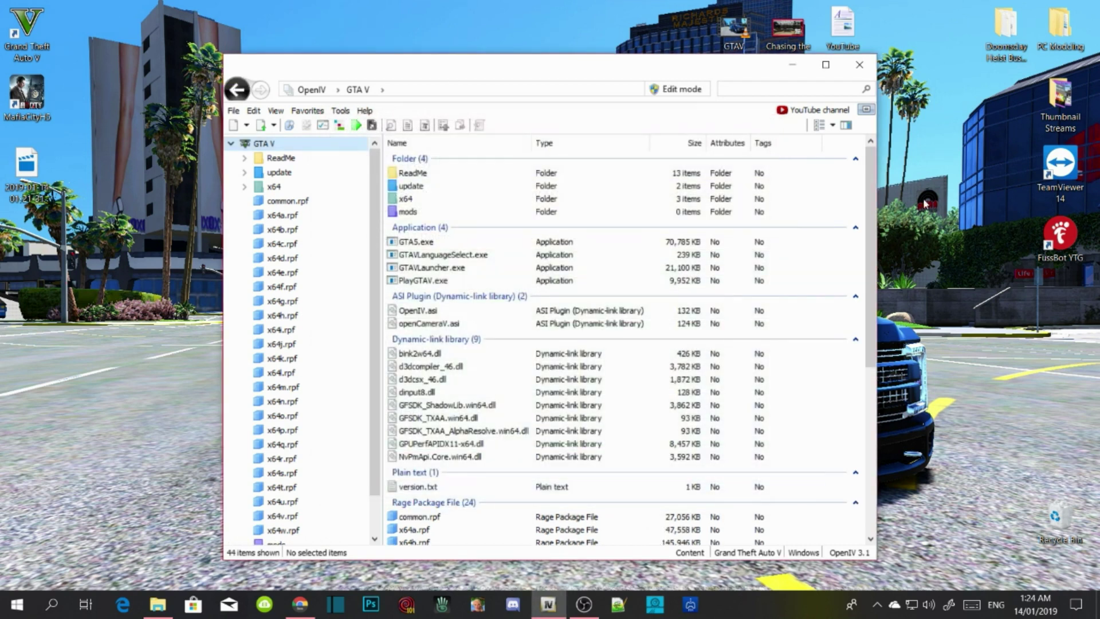
left_click(860, 66)
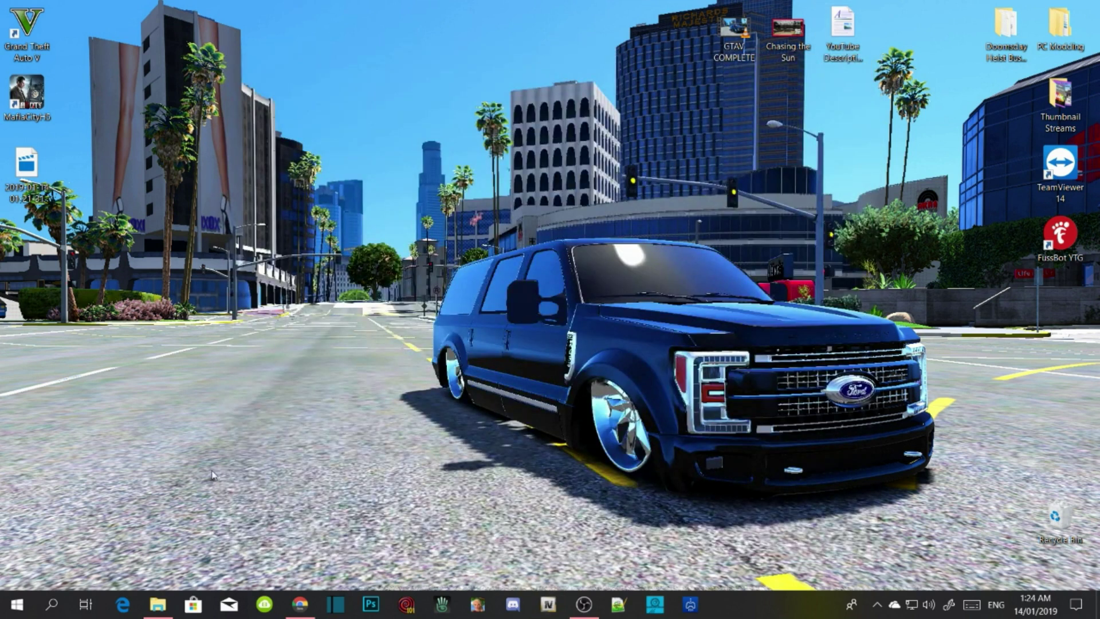
Step: Restore the Grand Theft Auto V folder and check the new mods folder's contents
left_click(155, 606)
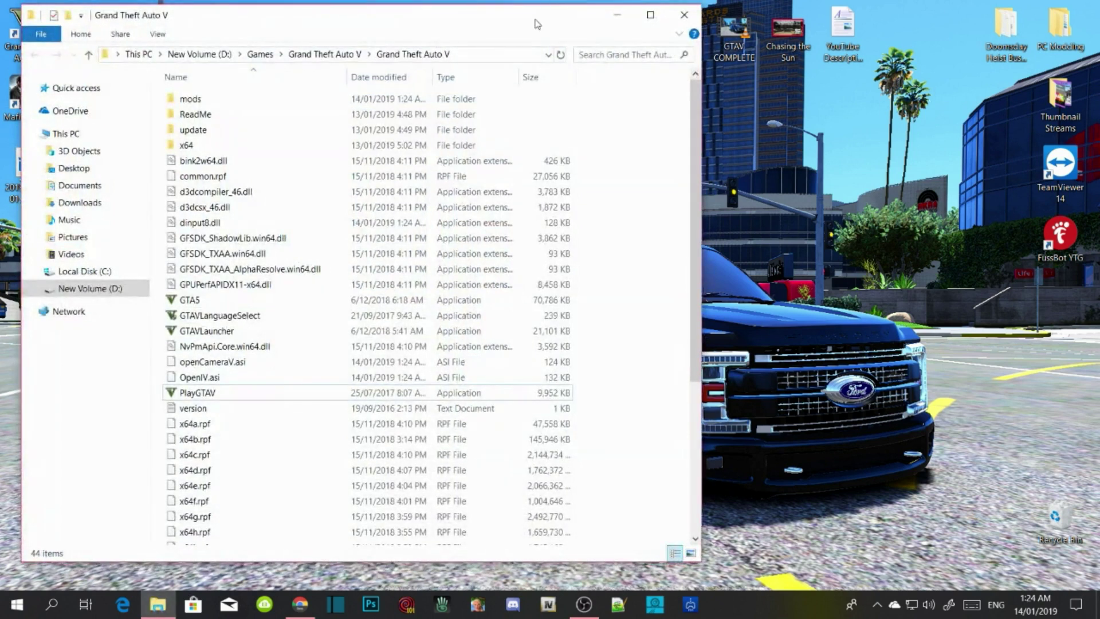
left_click(189, 106)
double_click(189, 107)
left_click(28, 57)
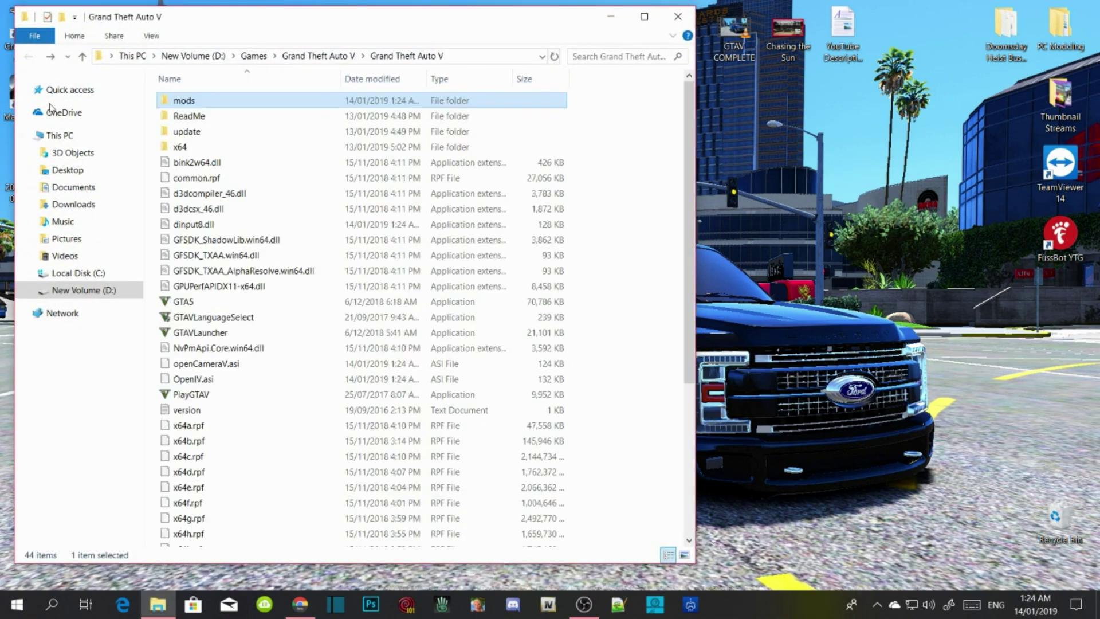
left_click(641, 240)
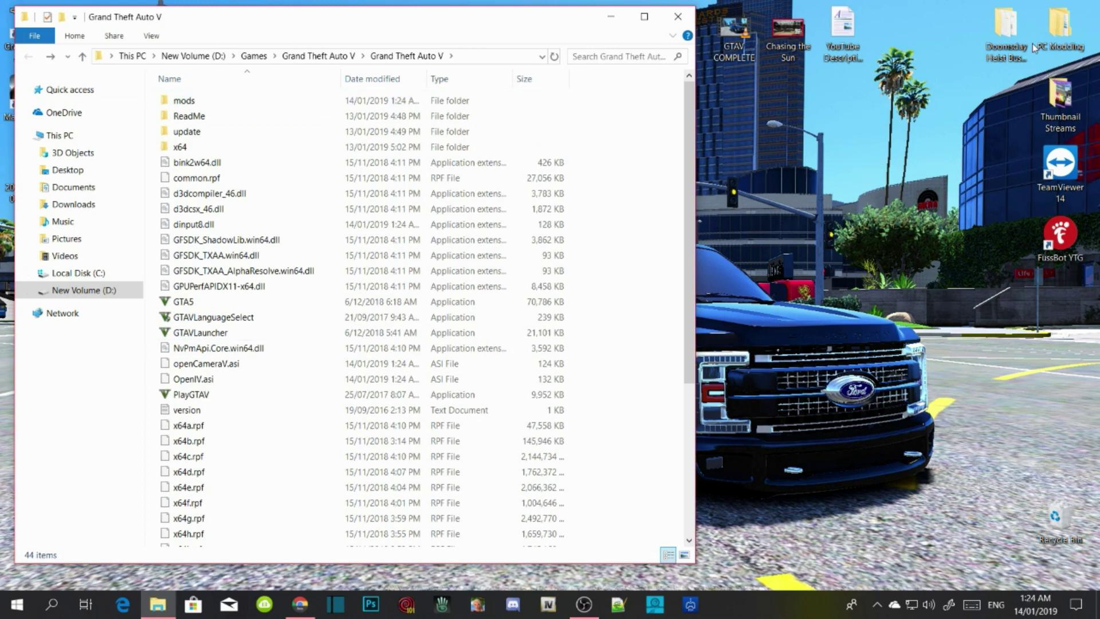
Step: Place the PC Modding window beside the game folder and open PC Script Files > ScriptHookV 1.46 > bin
double_click(1060, 26)
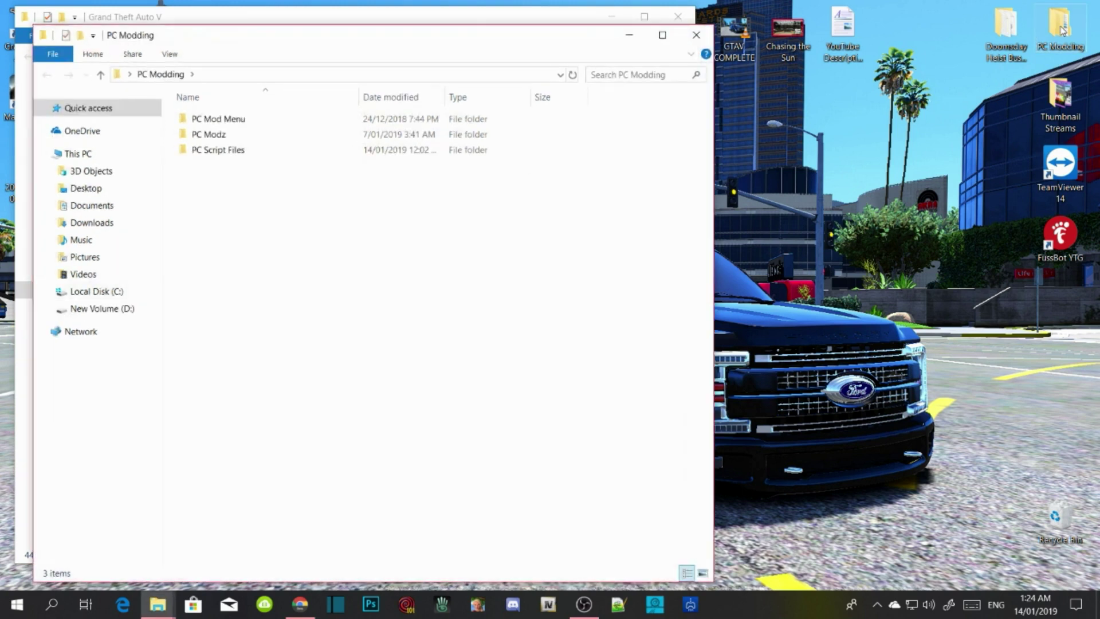
left_click_drag(216, 34, 890, 15)
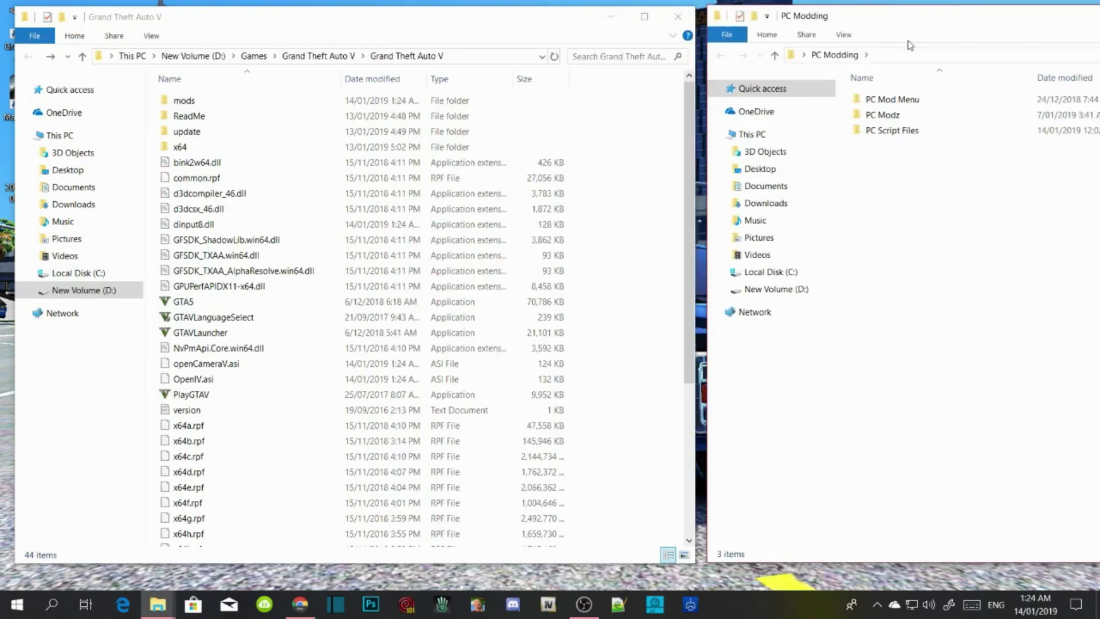
double_click(896, 128)
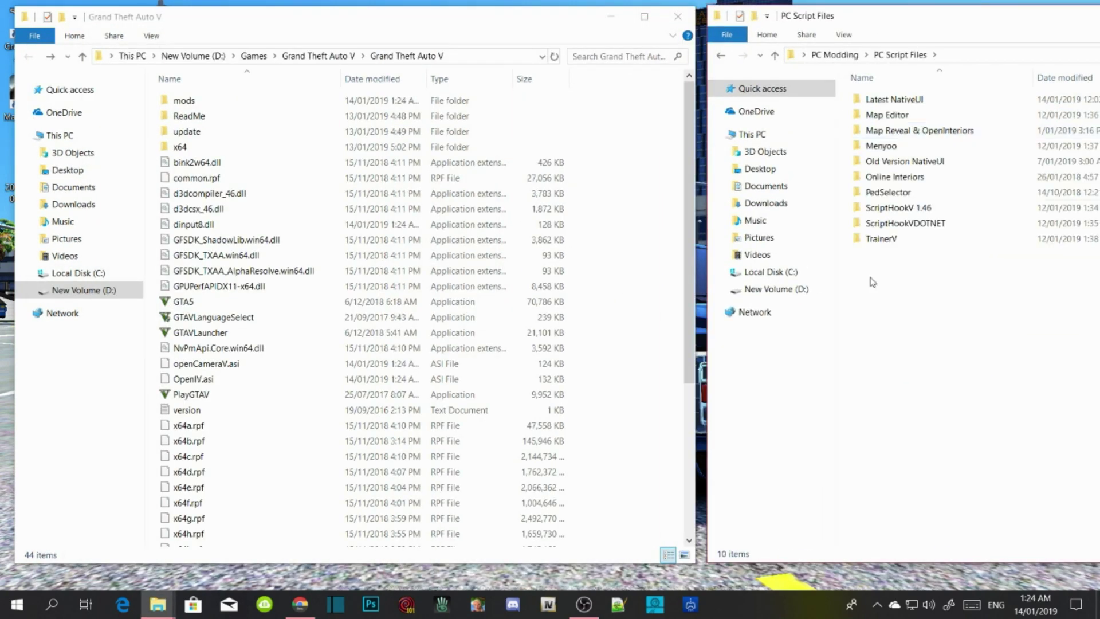
scroll(580, 266, "down", 5)
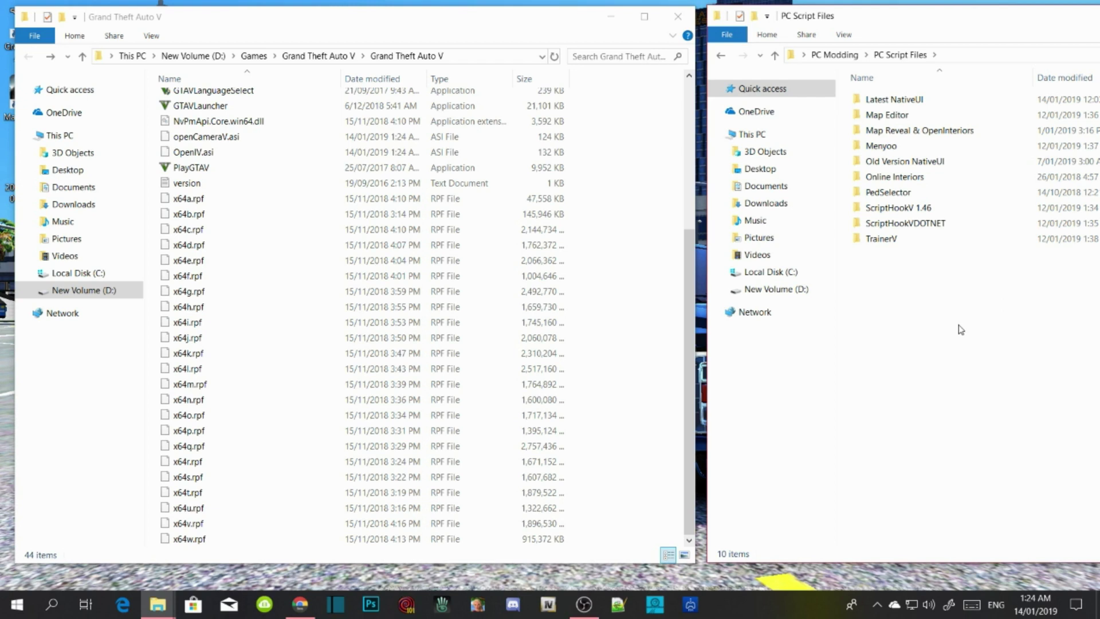
double_click(901, 212)
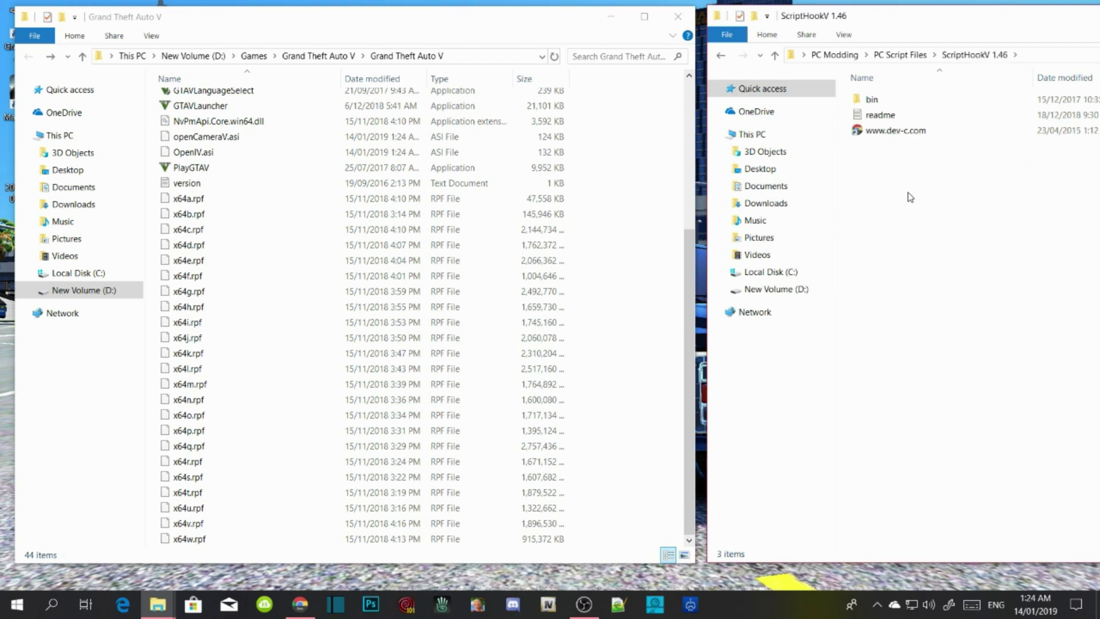
double_click(871, 99)
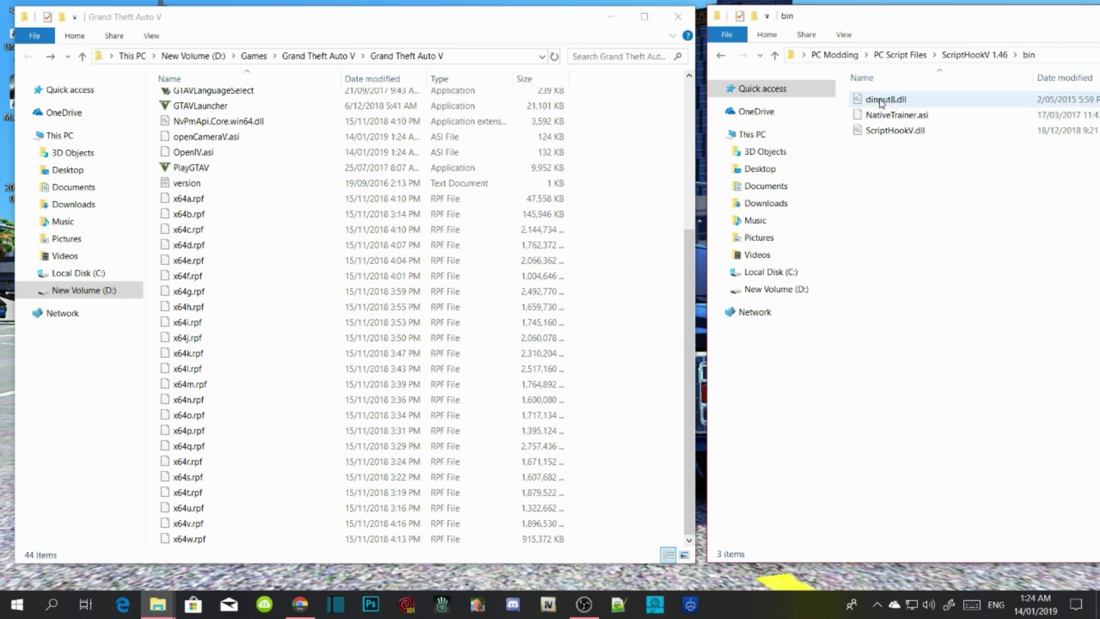
Step: Copy dinput8.dll and ScriptHookV.dll into the GTA V folder, replacing existing copies
left_click(881, 100)
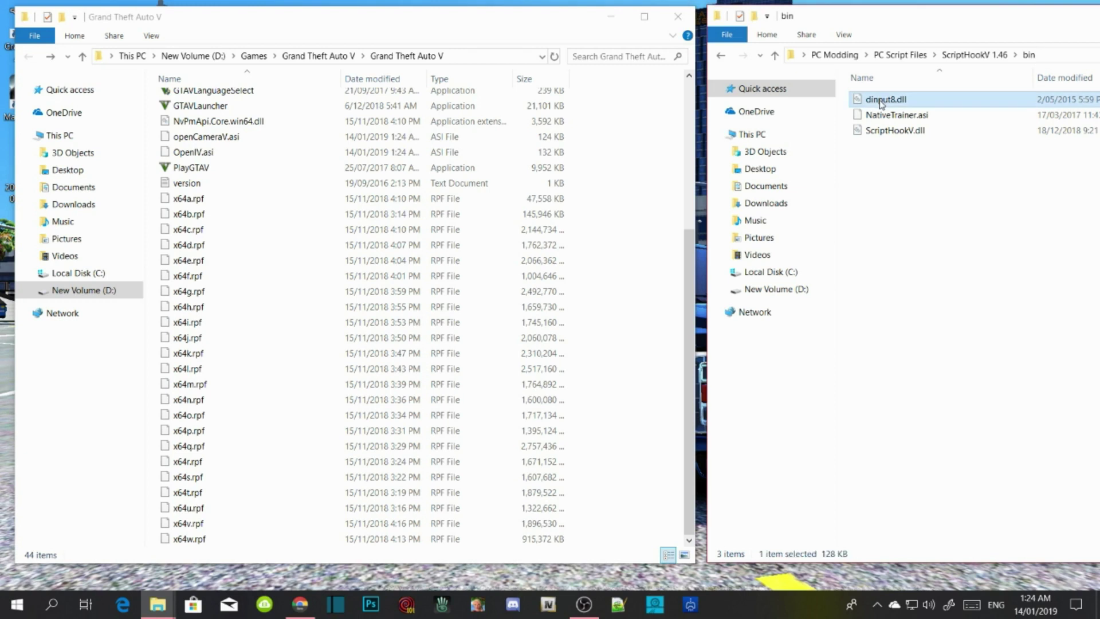
left_click(887, 131, "ctrl")
left_click_drag(885, 138, 644, 342)
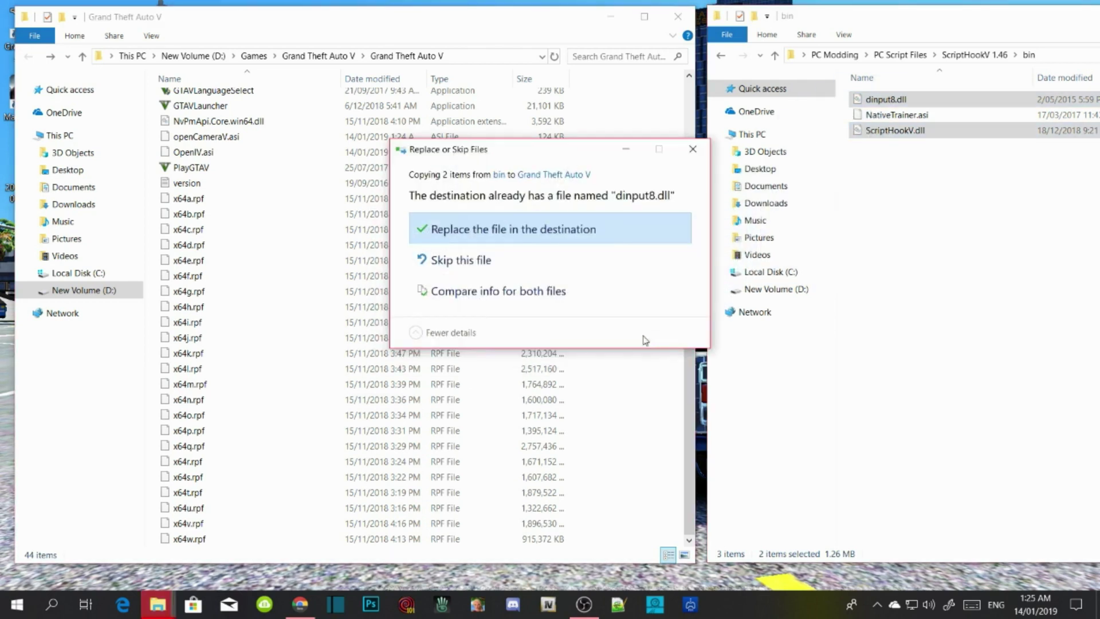
left_click(576, 226)
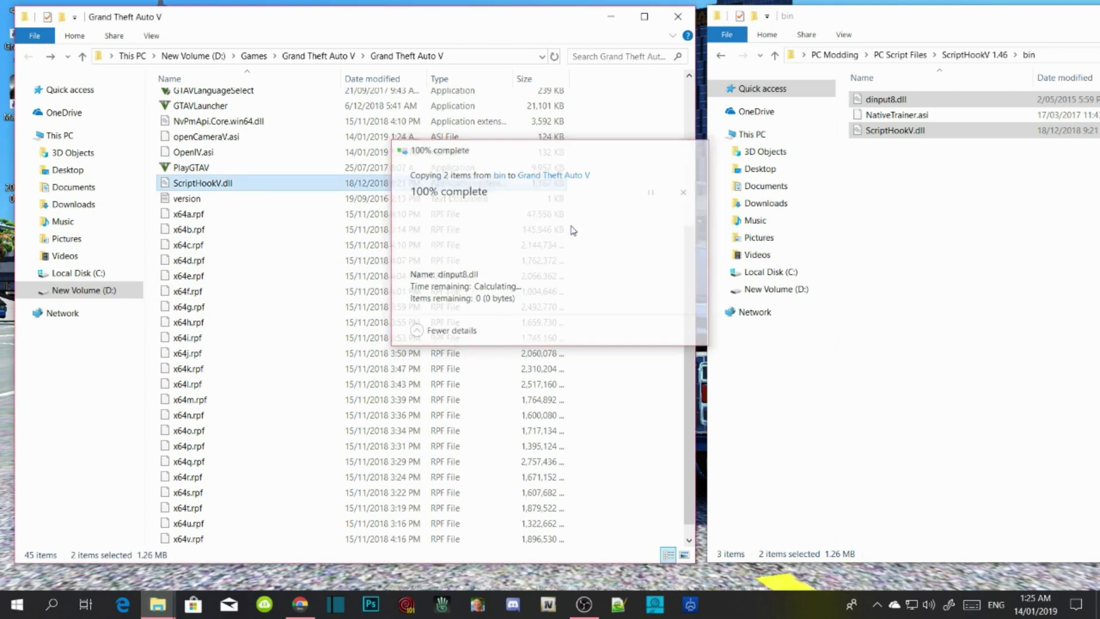
left_click(722, 55)
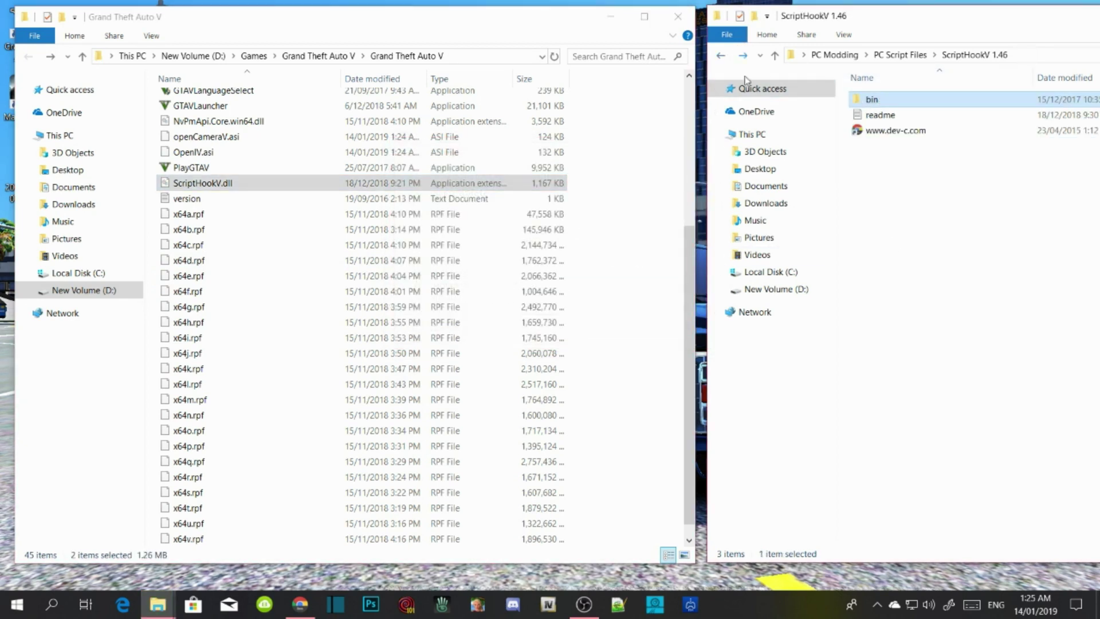
left_click(720, 55)
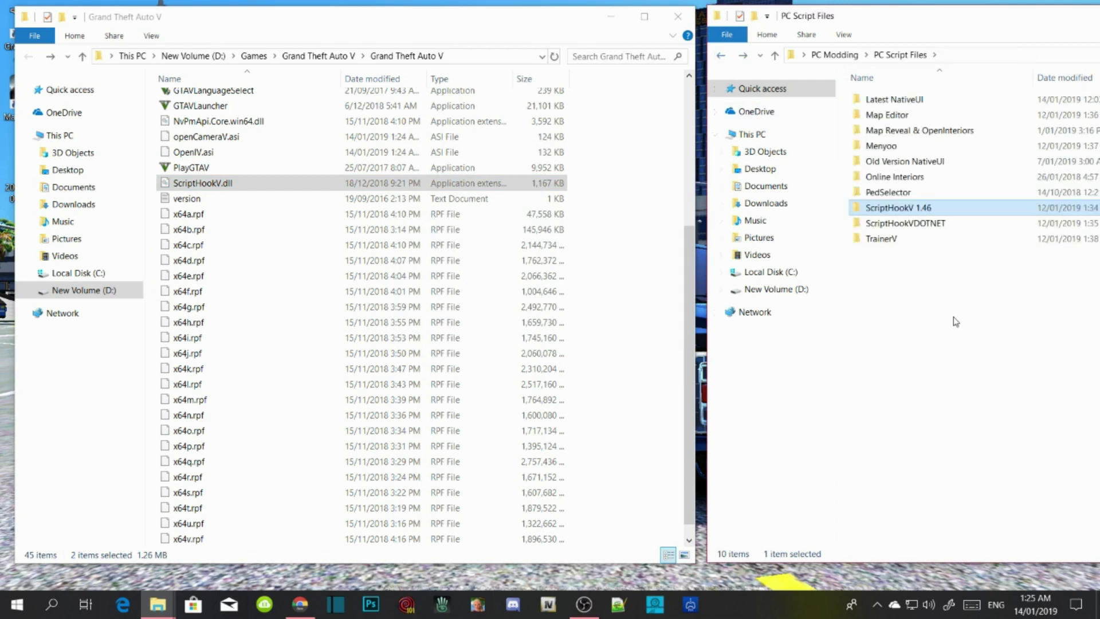
Step: Copy ScriptHookVDotNet.asi, ScriptHookVDotNet2.dll and ScriptHookVDotNet2 from ScriptHookVDOTNET into the GTA V folder
double_click(915, 230)
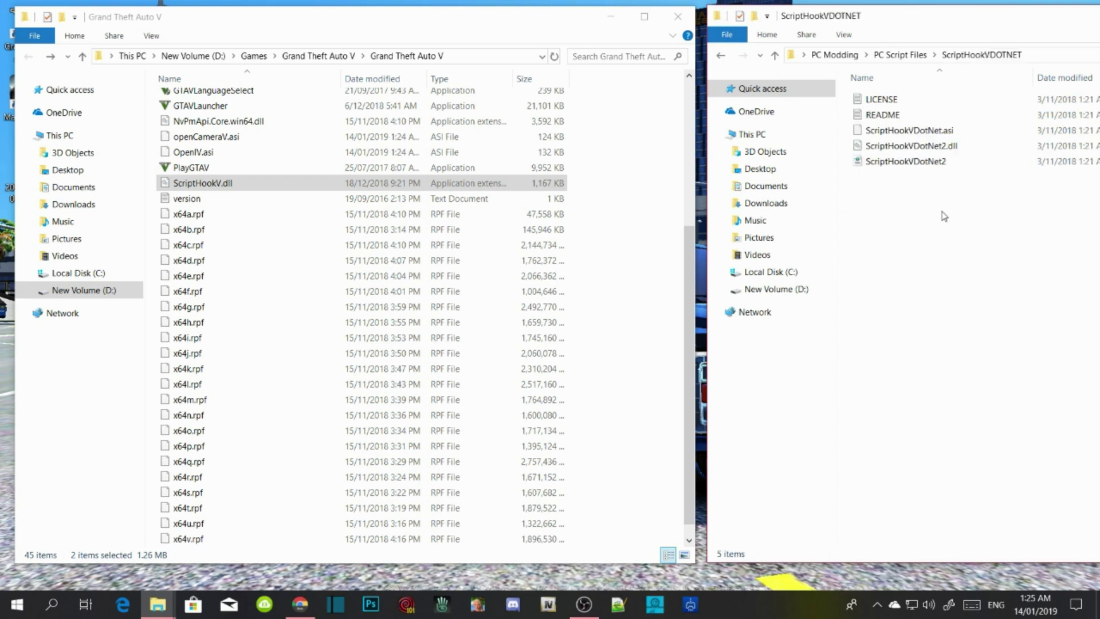
left_click(947, 131)
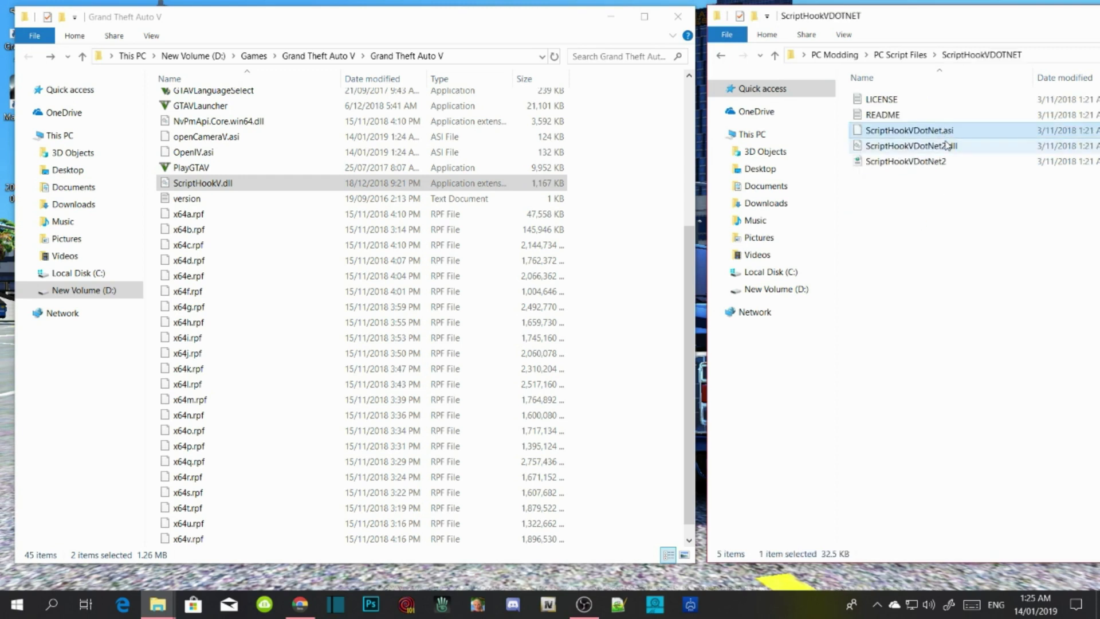
left_click(954, 147, "ctrl")
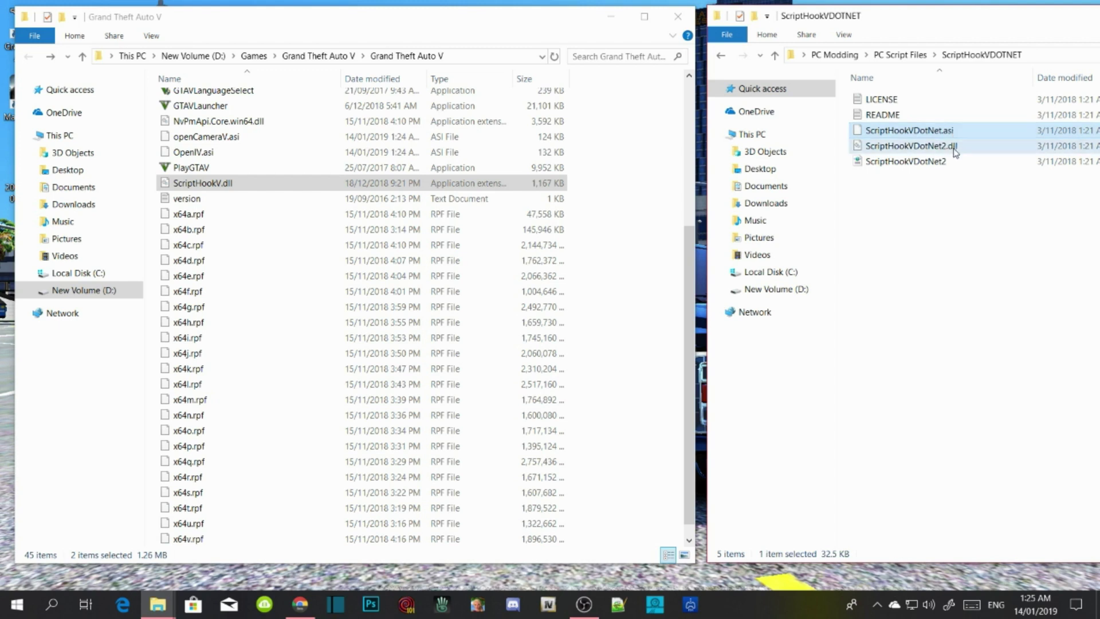
left_click(944, 162, "ctrl")
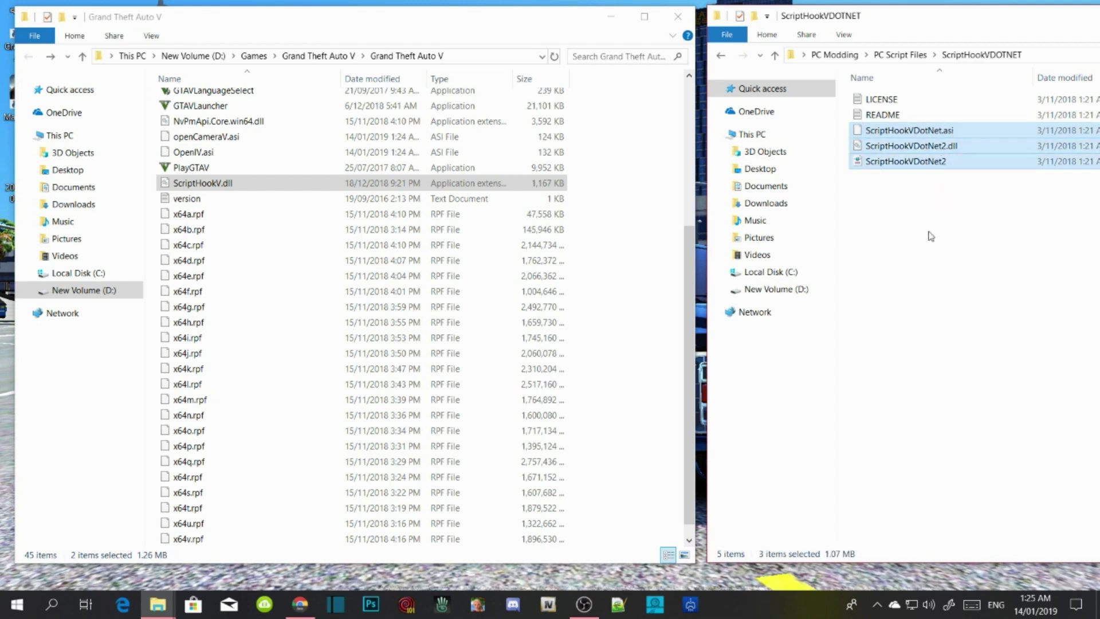
left_click_drag(935, 150, 629, 412)
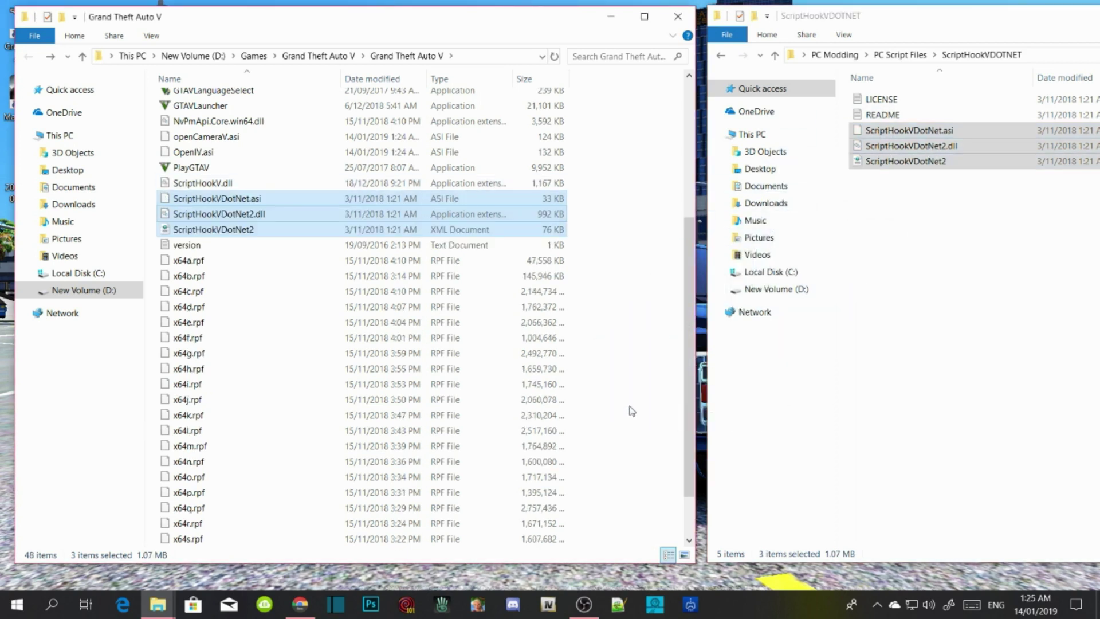
left_click(723, 56)
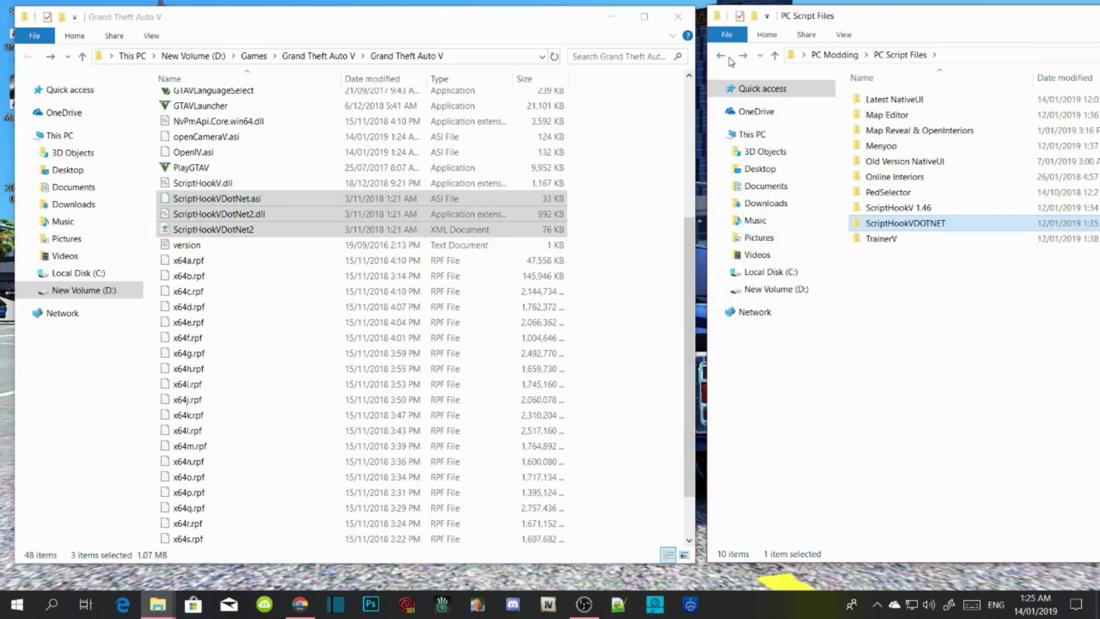
Step: Copy TrainerV.asi and trainerv from the TrainerV folder into the GTA V folder (50 items)
double_click(887, 240)
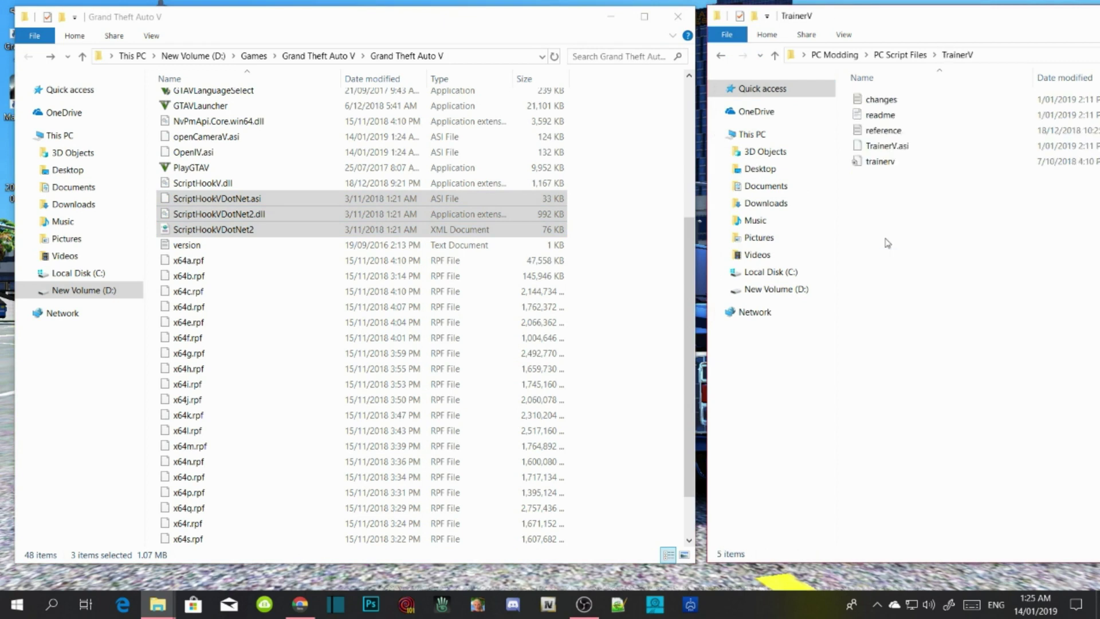
left_click(883, 148)
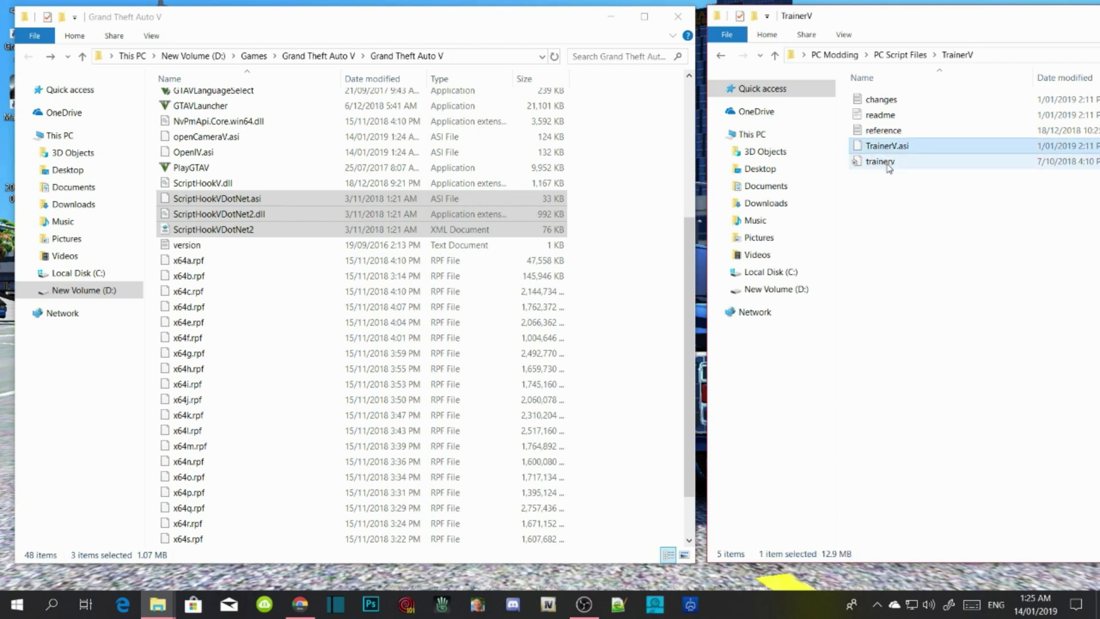
left_click(887, 163, "ctrl")
left_click_drag(892, 150, 633, 389)
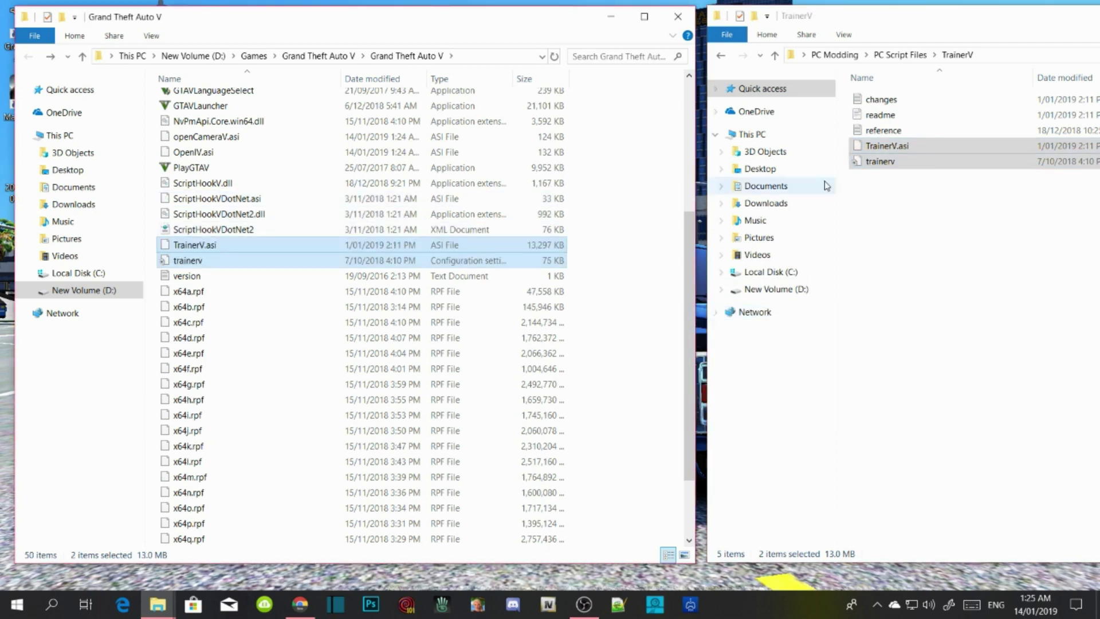
left_click(721, 57)
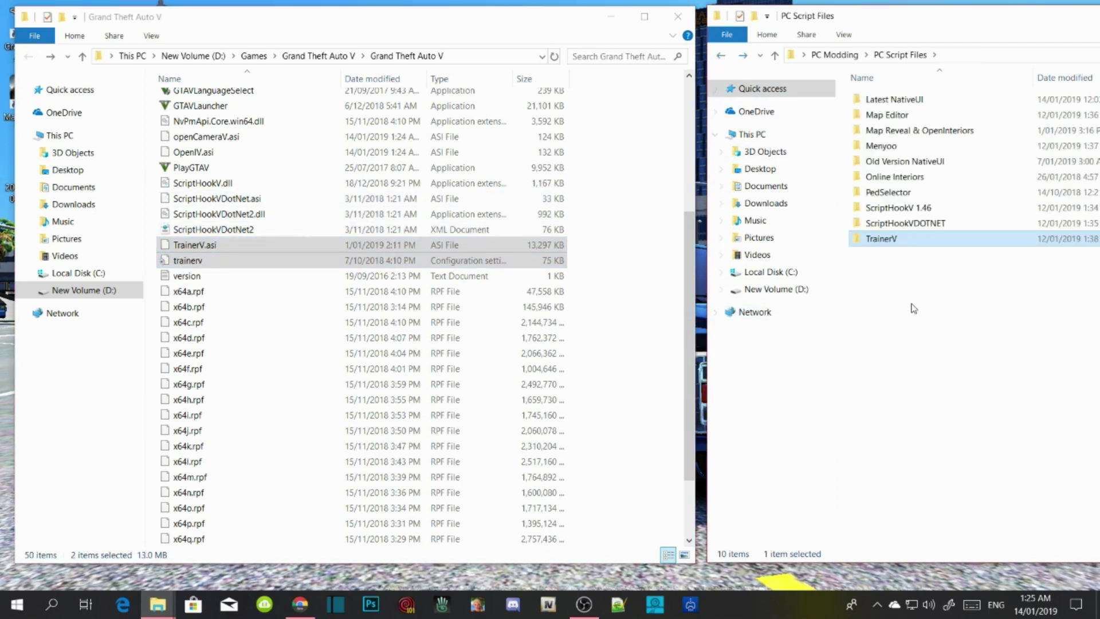
Step: Copy the menyooStuff folder and Menyoo.asi from Menyoo into the GTA V folder (52 items)
double_click(892, 150)
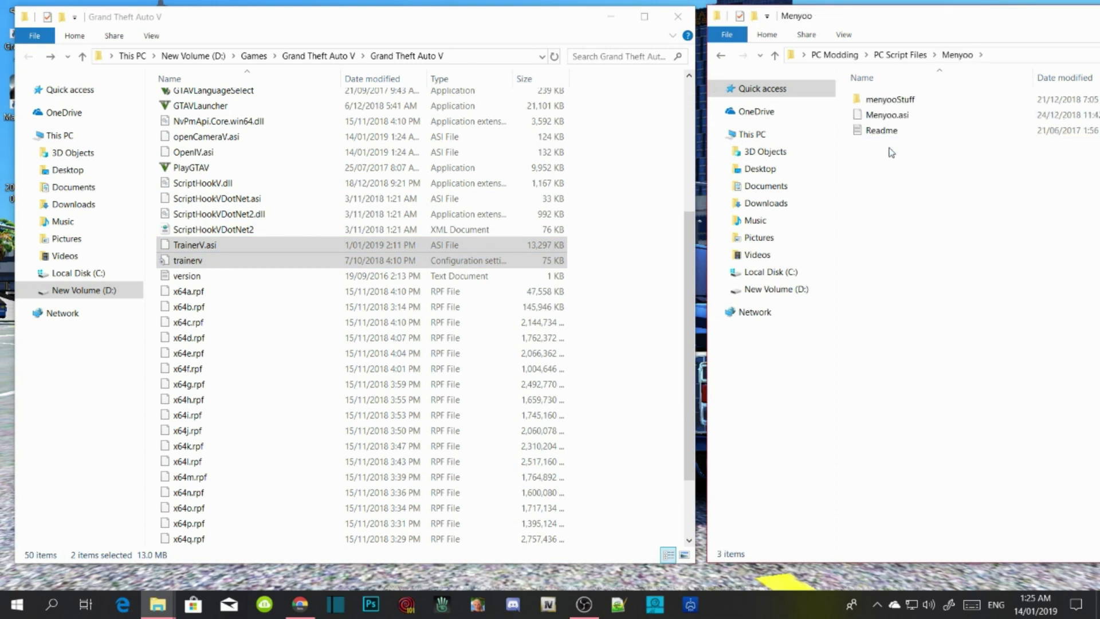
left_click(887, 102)
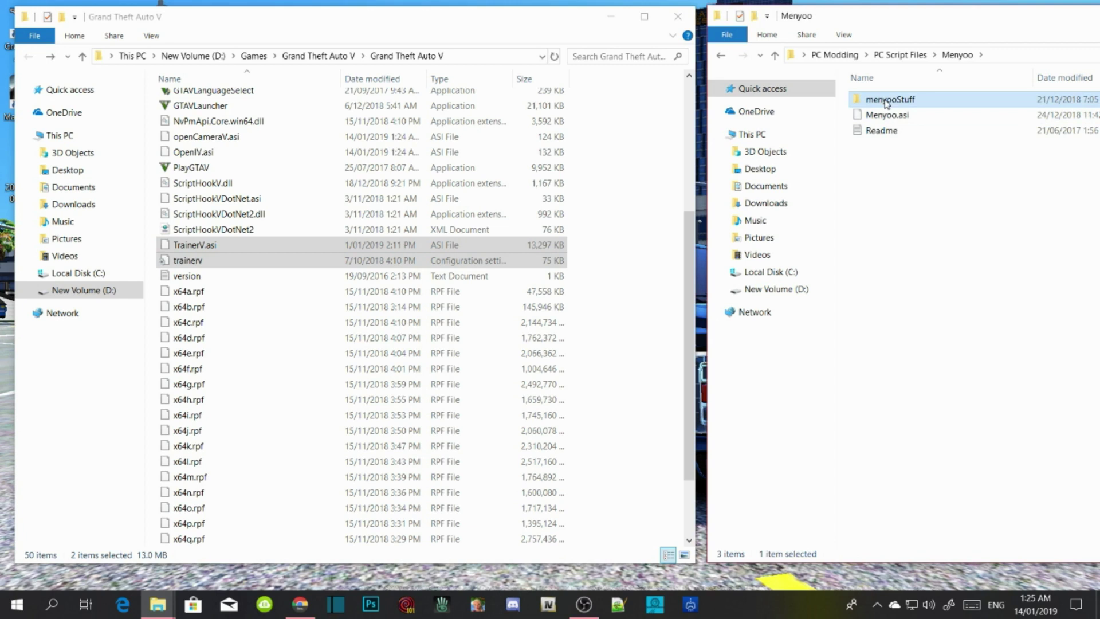
left_click(892, 115, "ctrl")
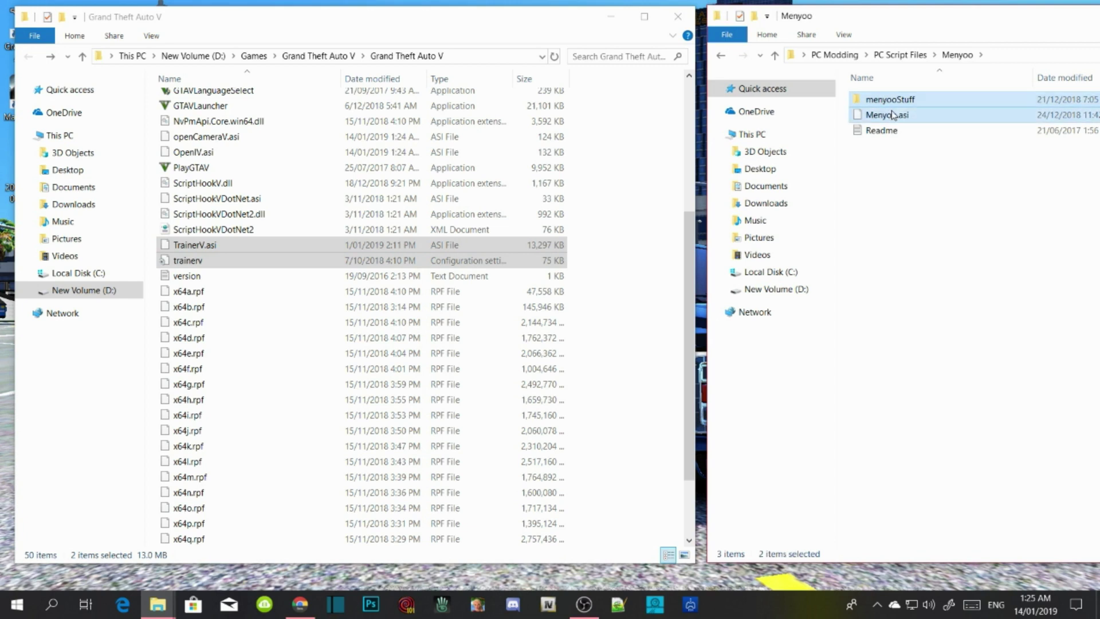
left_click_drag(889, 105, 619, 424)
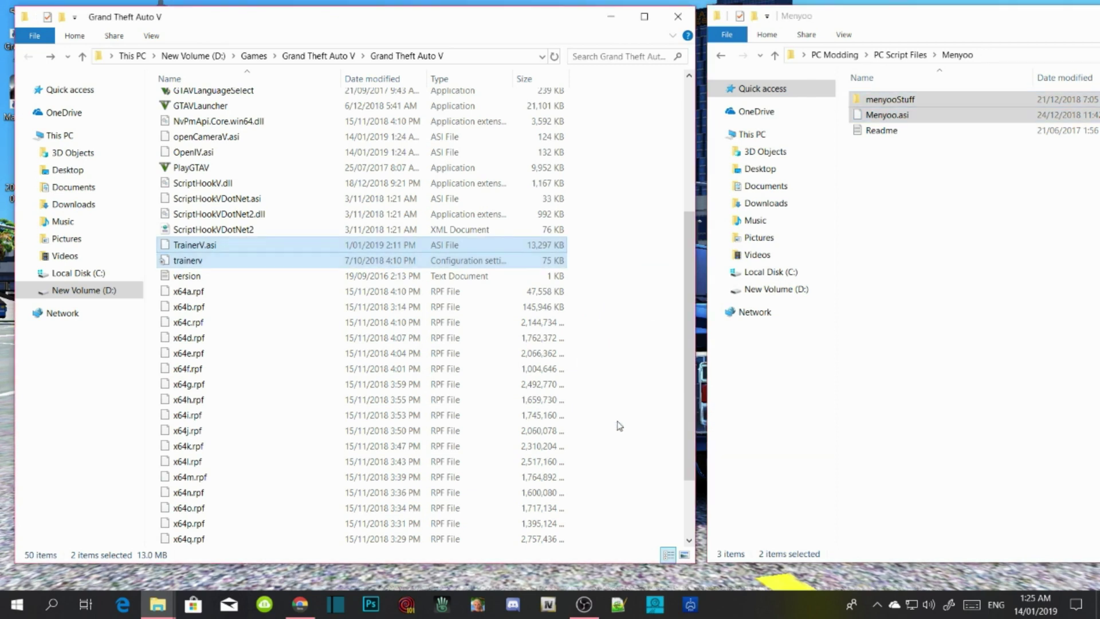
left_click(722, 55)
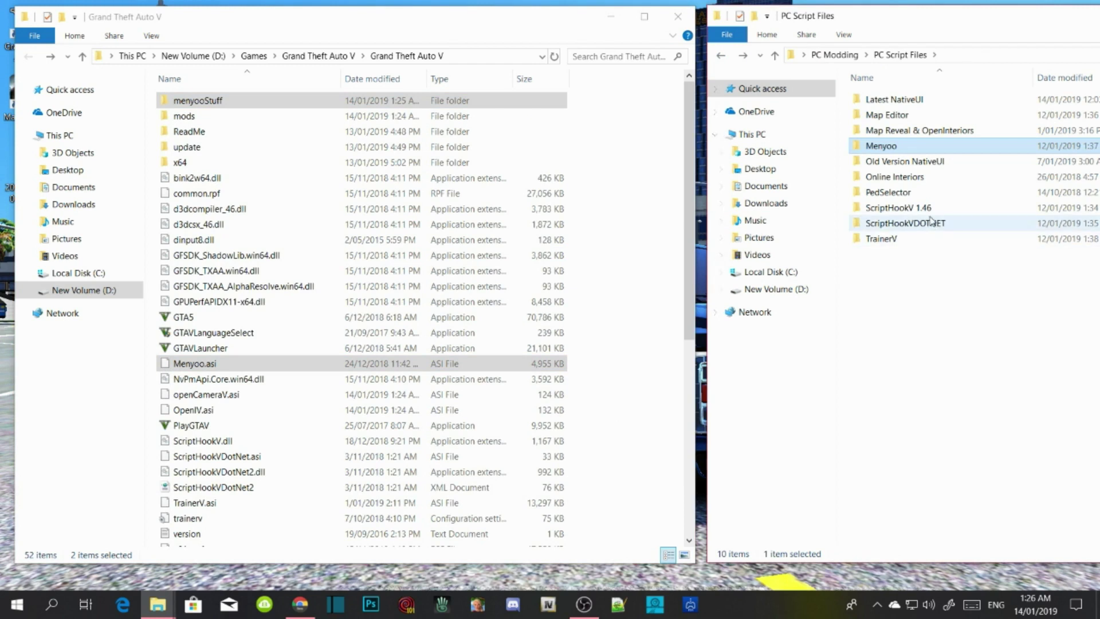
Step: Copy gtamp-reveal-full-map_v1_1.asi, OpenInteriors.asi and OpenInteriors into the GTA V folder
double_click(931, 131)
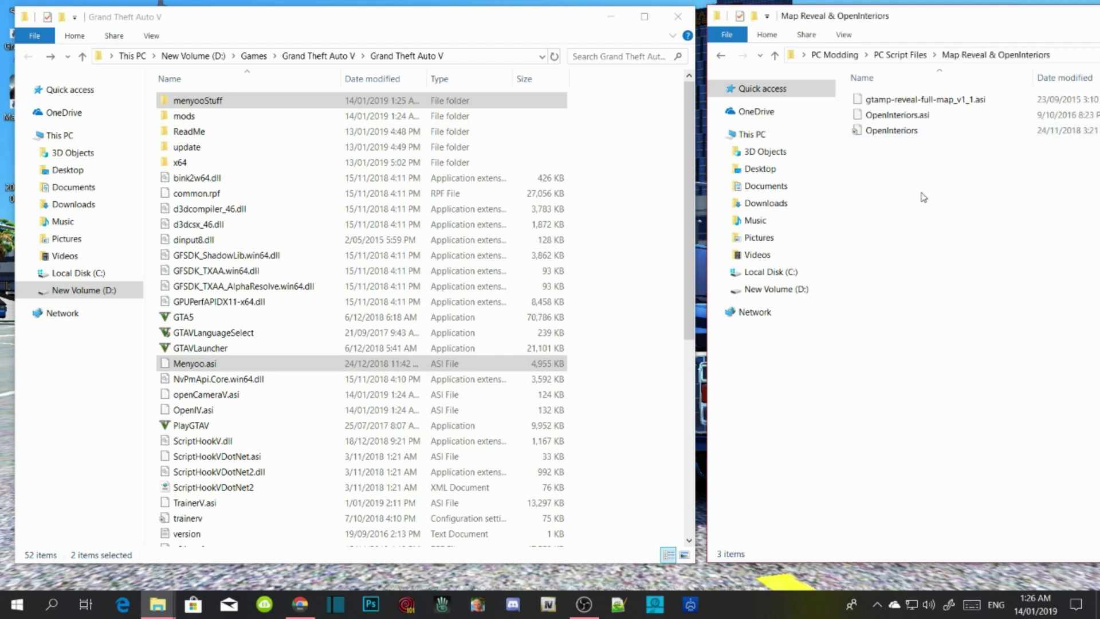
left_click_drag(972, 196, 884, 103)
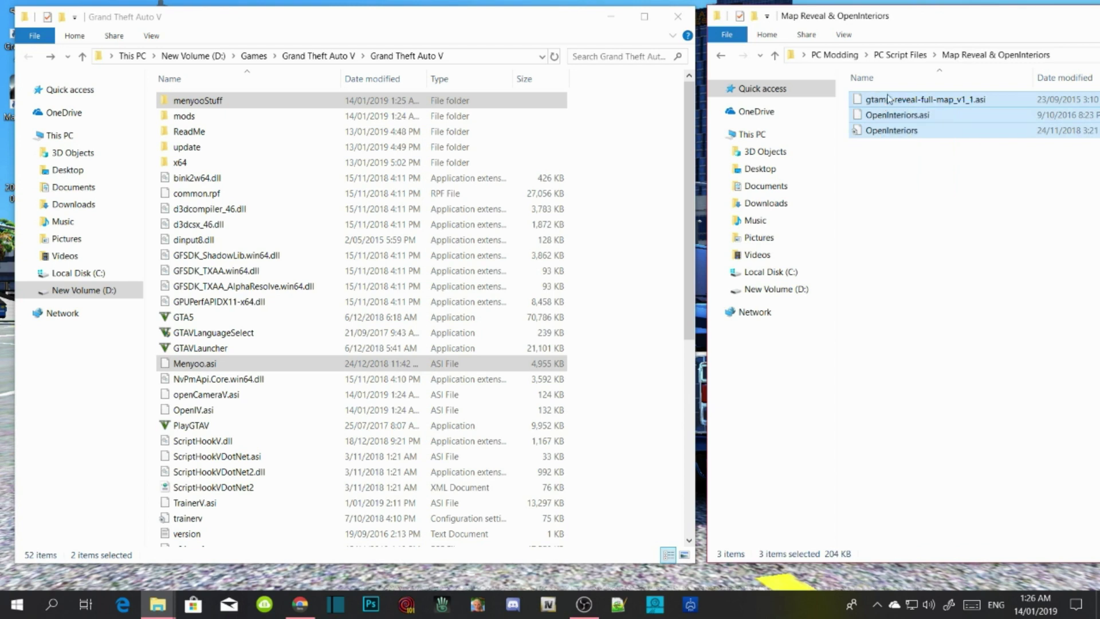
left_click_drag(896, 108, 634, 486)
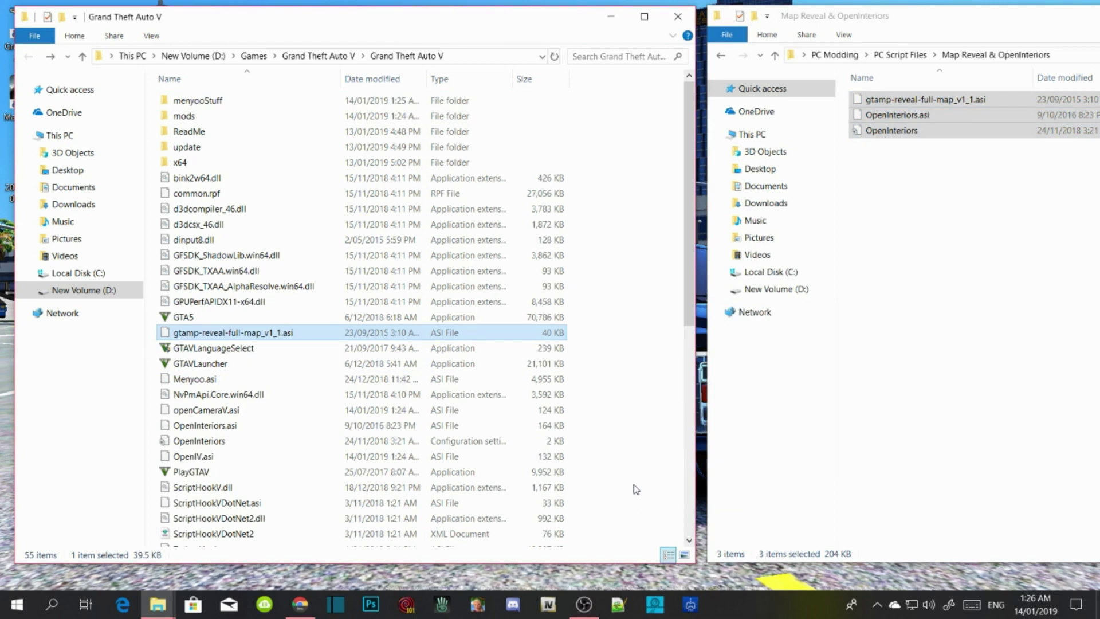
left_click(722, 55)
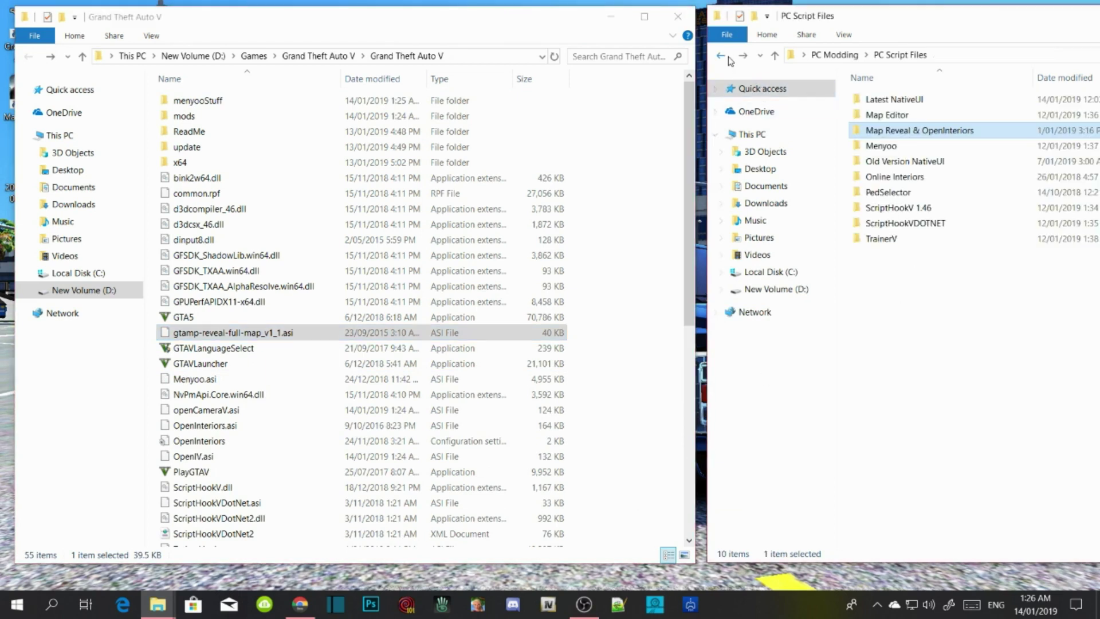
Step: Step through the mod folders listed in PC Script Files to review them
left_click(891, 239)
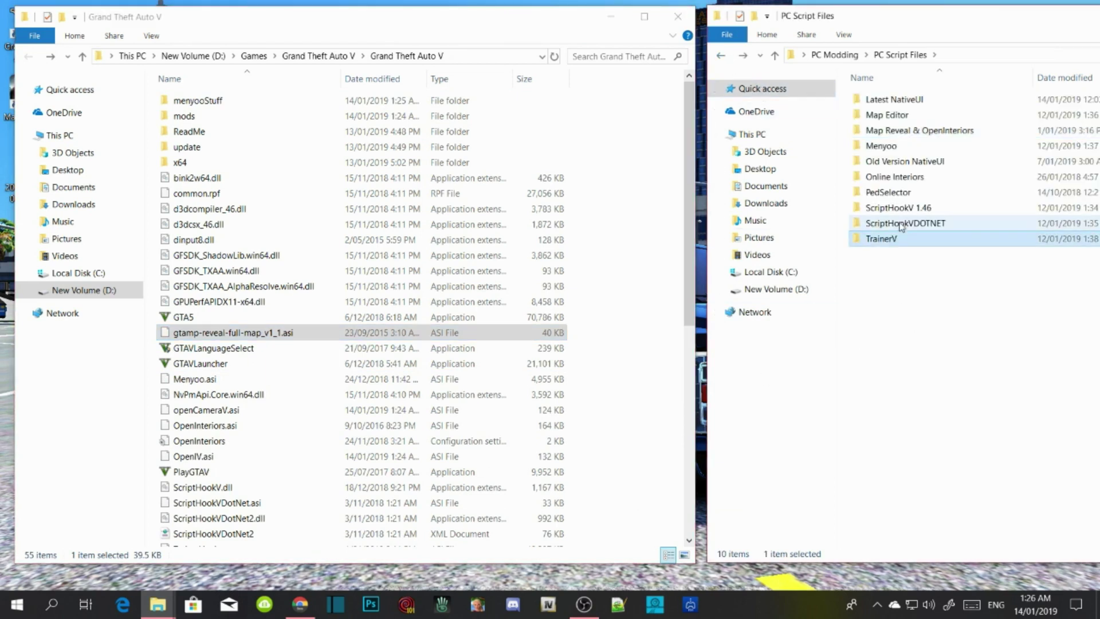
left_click(892, 223)
left_click(901, 211)
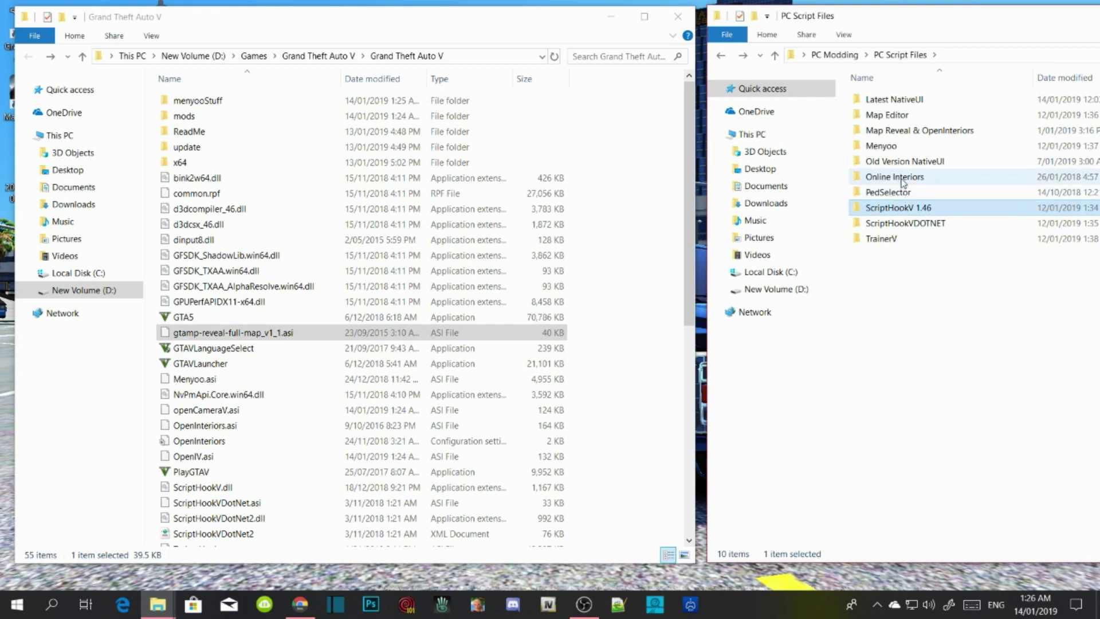
left_click(904, 181)
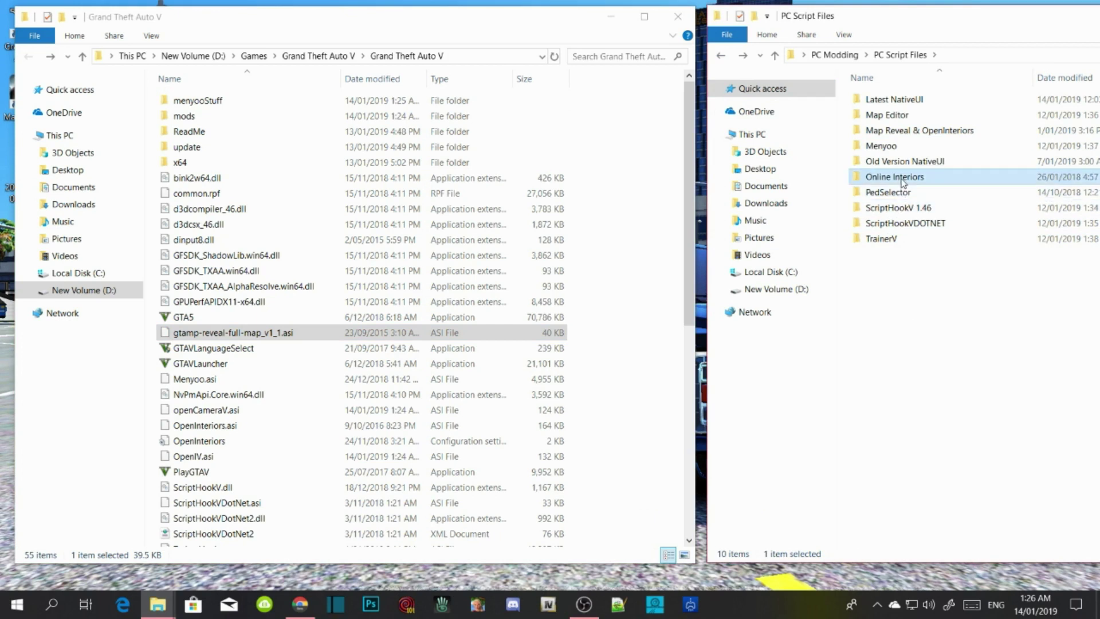
left_click(910, 163)
left_click(903, 148)
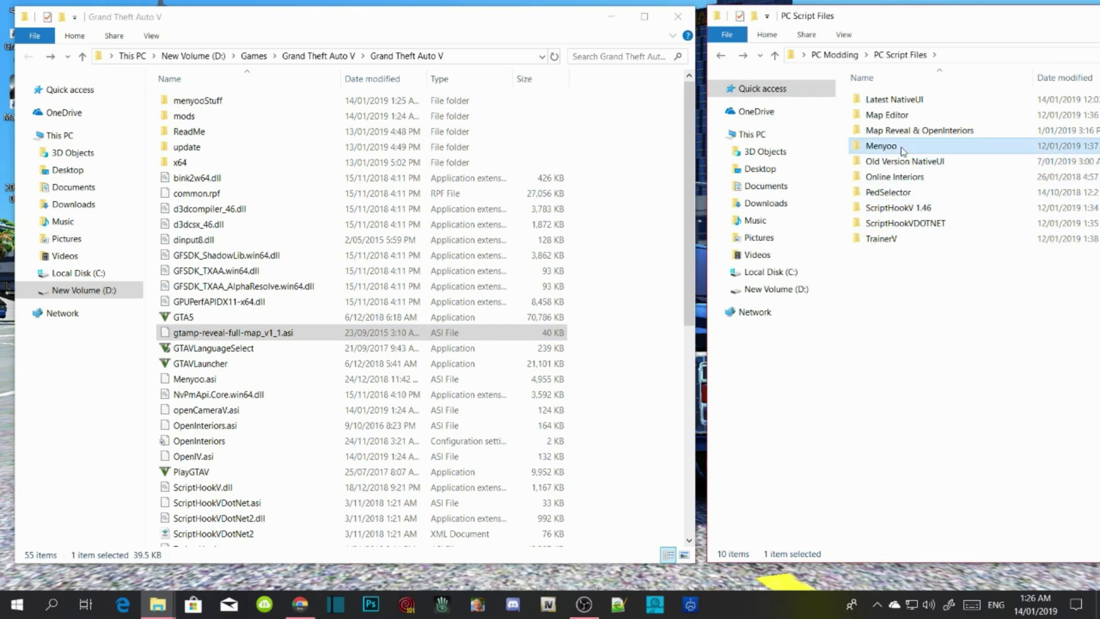
left_click(911, 133)
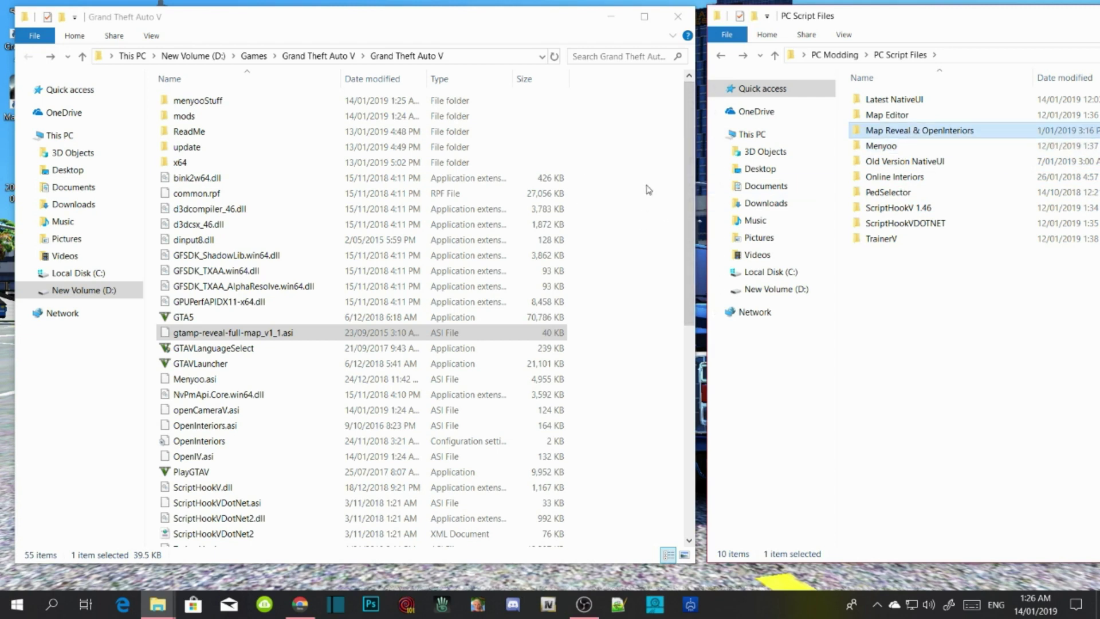
Step: Refresh the GTA V folder, create a new folder named 'scripts' there and open it
right_click(646, 154)
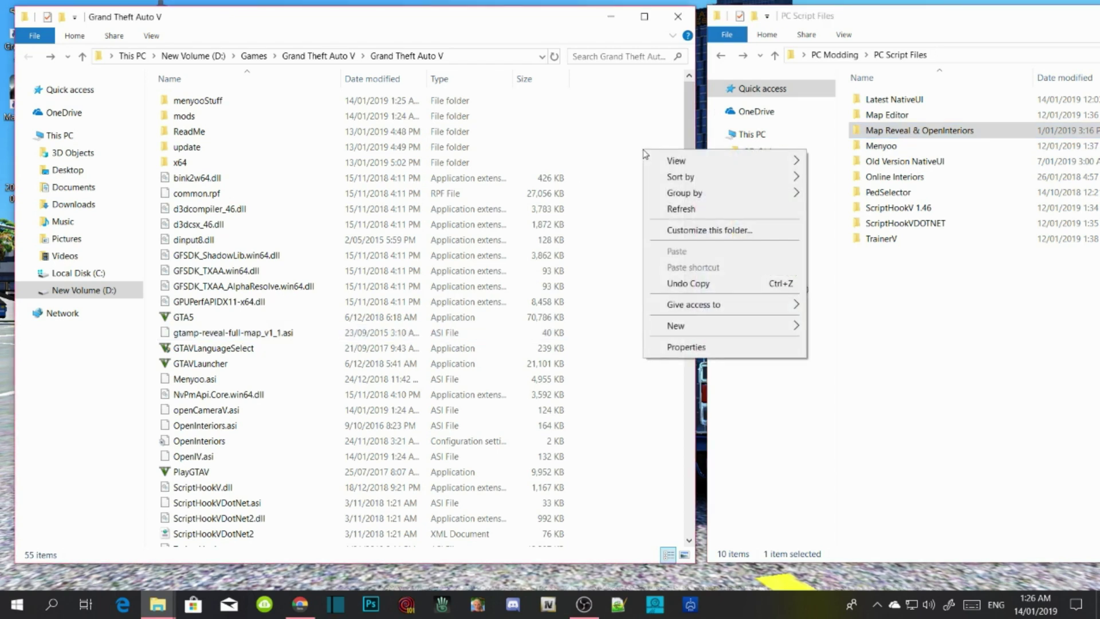
left_click(677, 209)
right_click(632, 152)
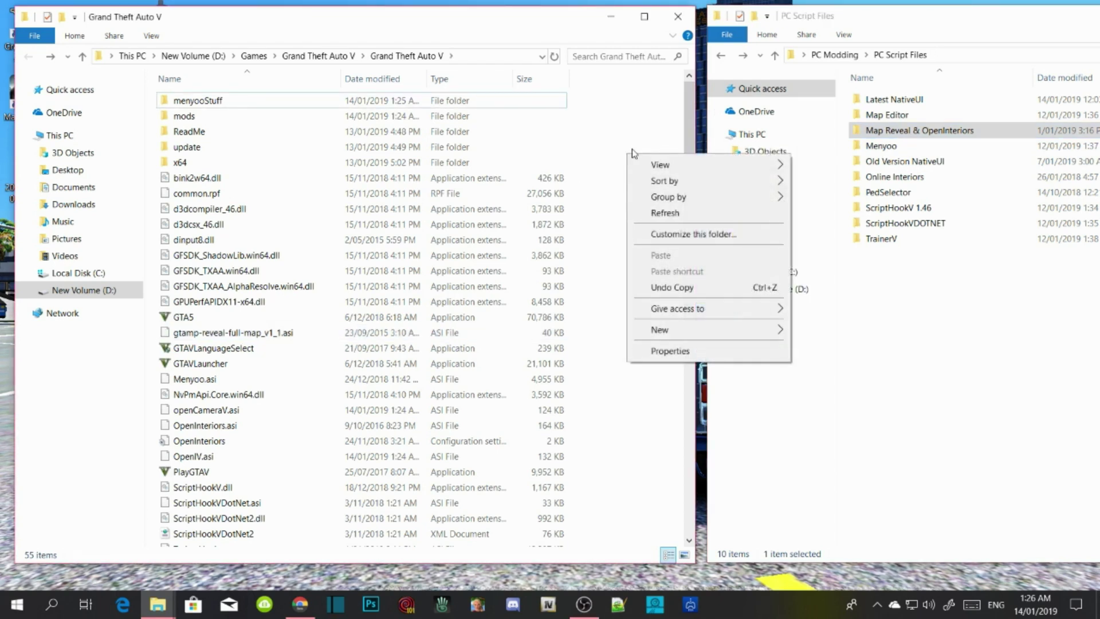
right_click(625, 143)
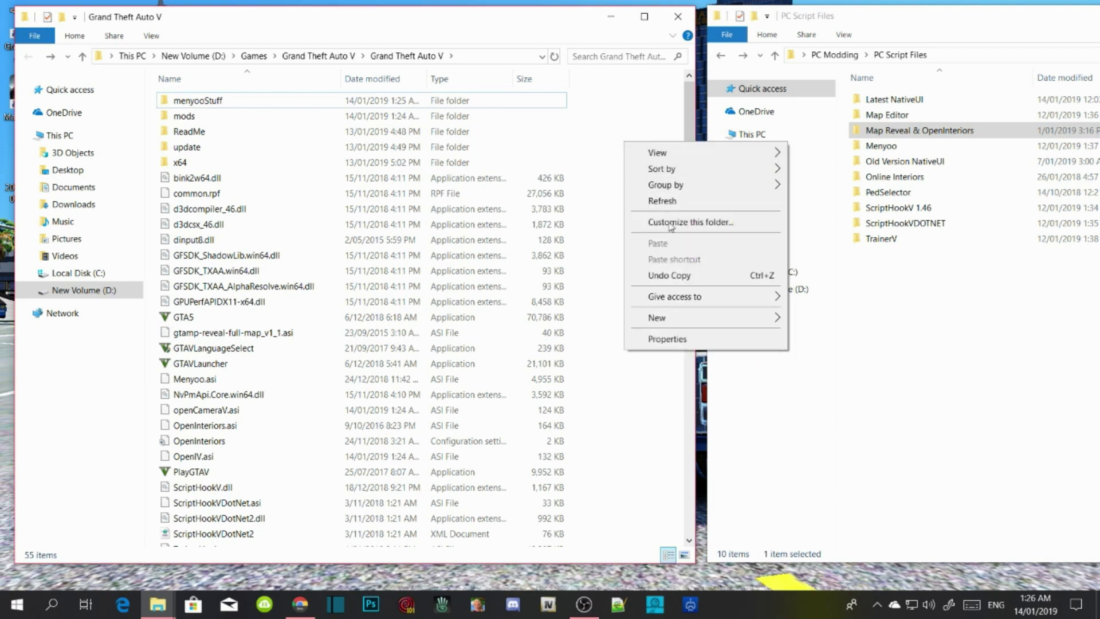
mouse_move(695, 321)
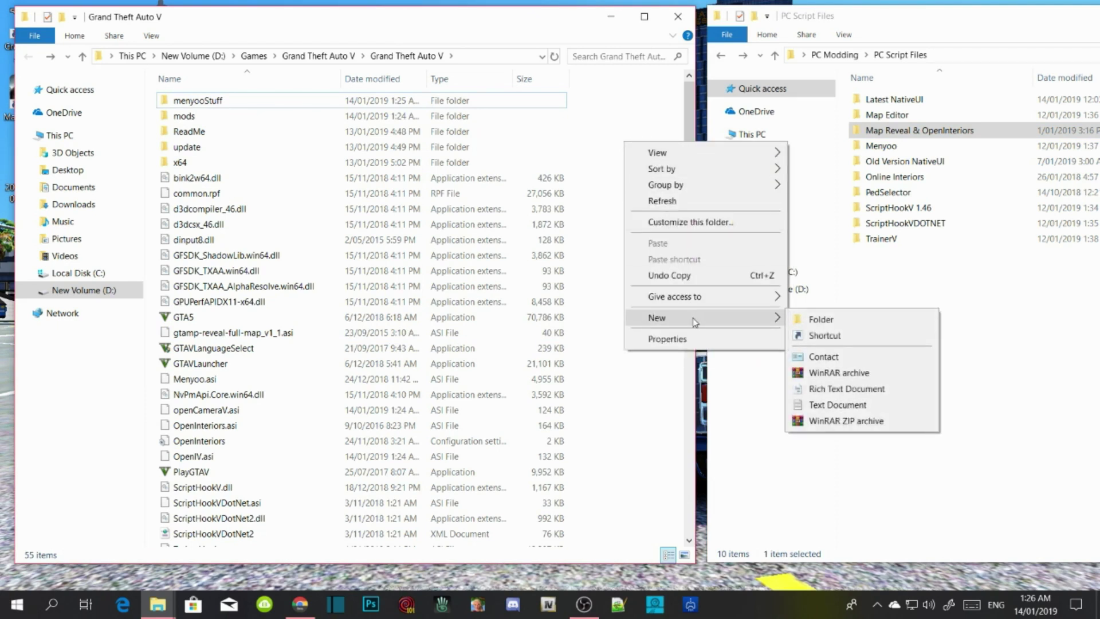
left_click(812, 317)
type("sc")
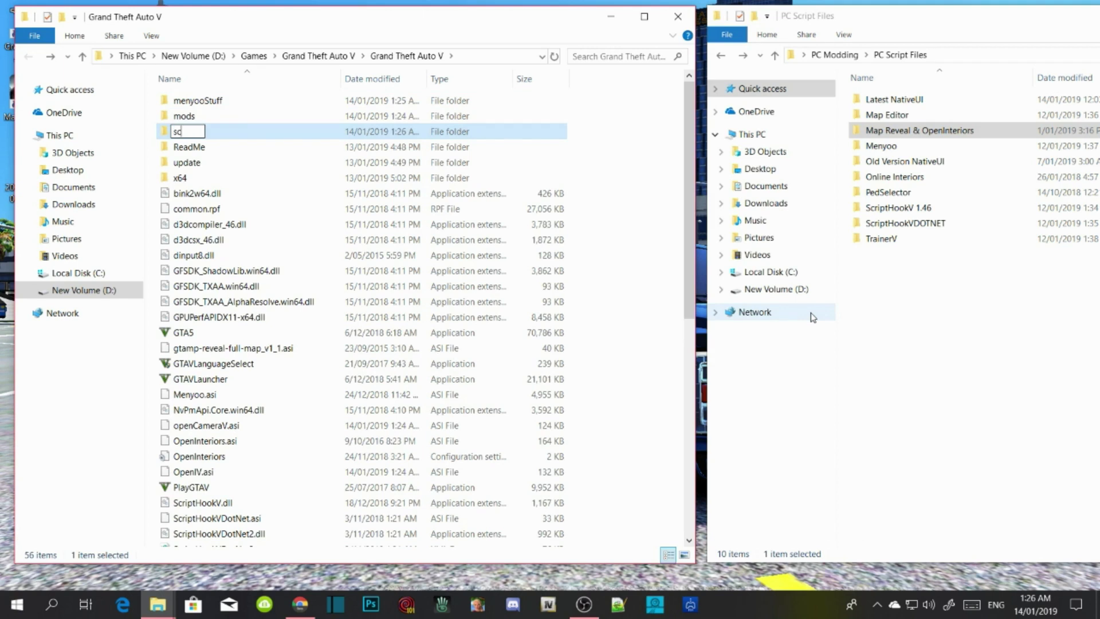
type("ripts")
key("Return")
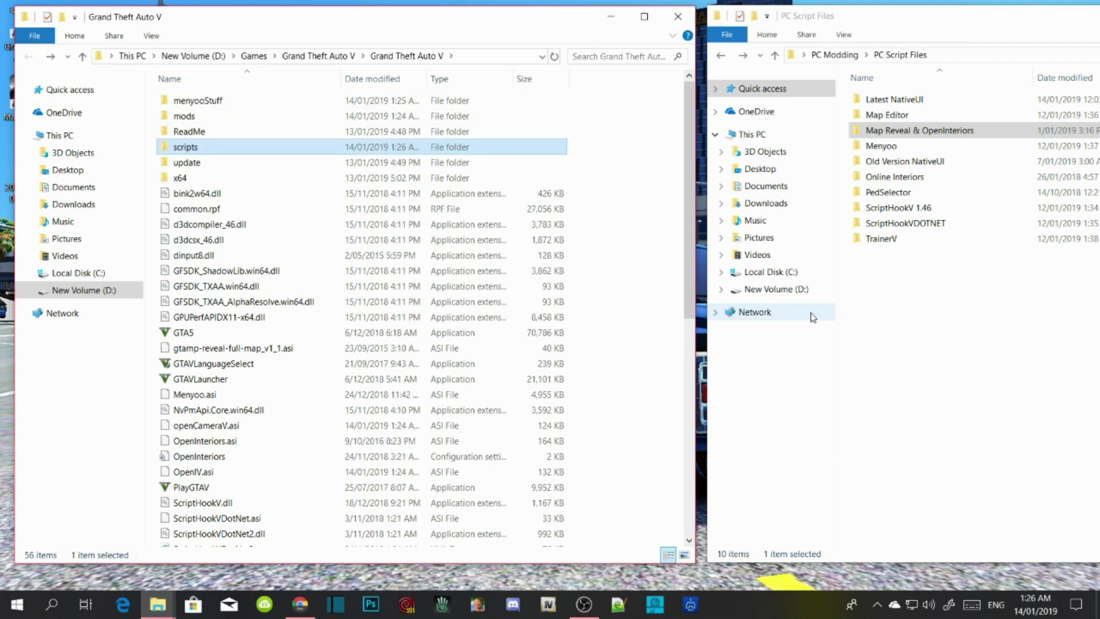
key("Return")
left_click(999, 130)
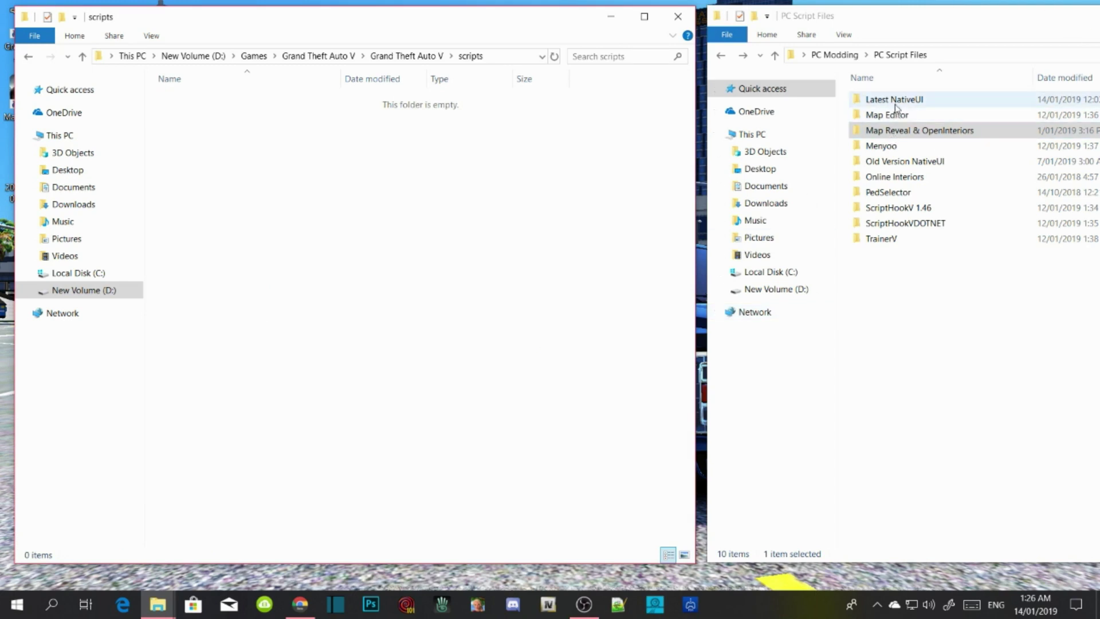
Step: Copy NativeUI.dll from the Latest NativeUI folder into the game's scripts folder
double_click(897, 100)
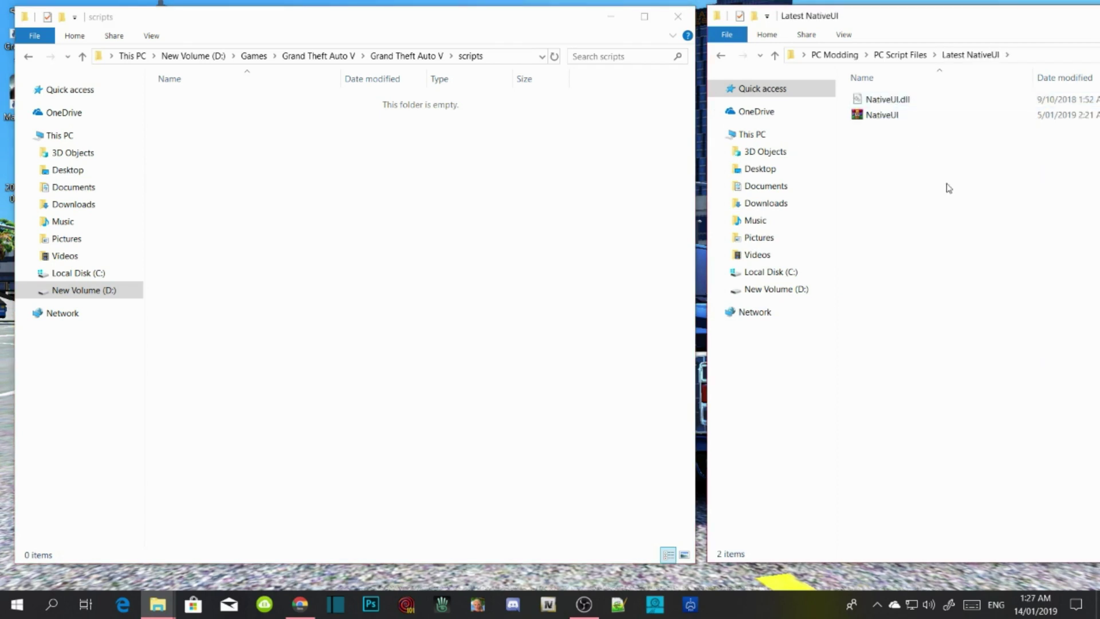
left_click(893, 102)
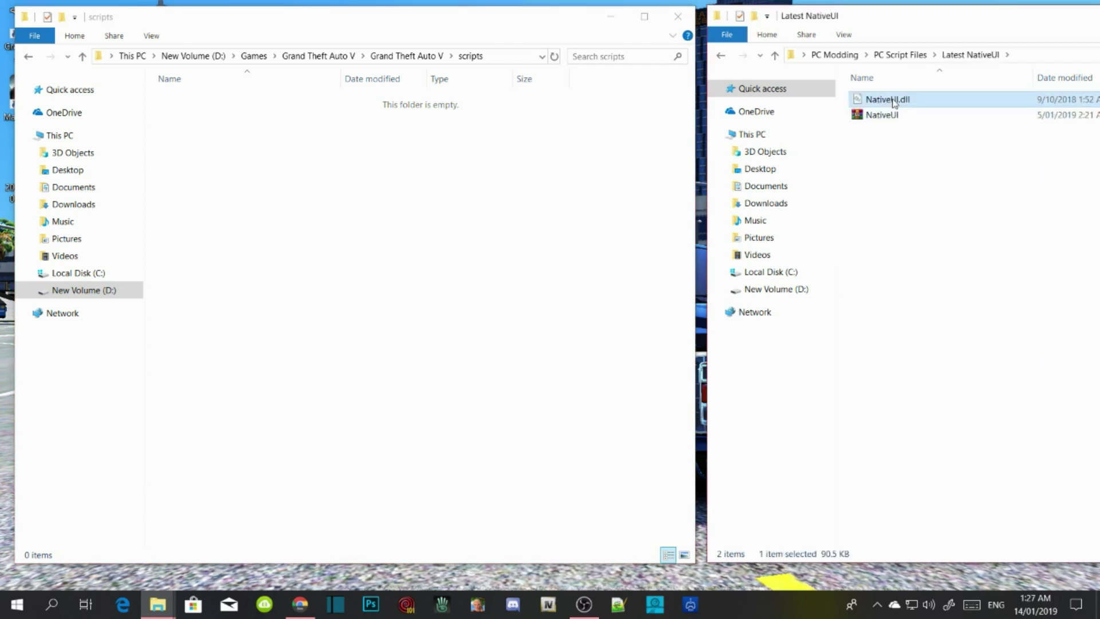
left_click_drag(894, 102, 266, 179)
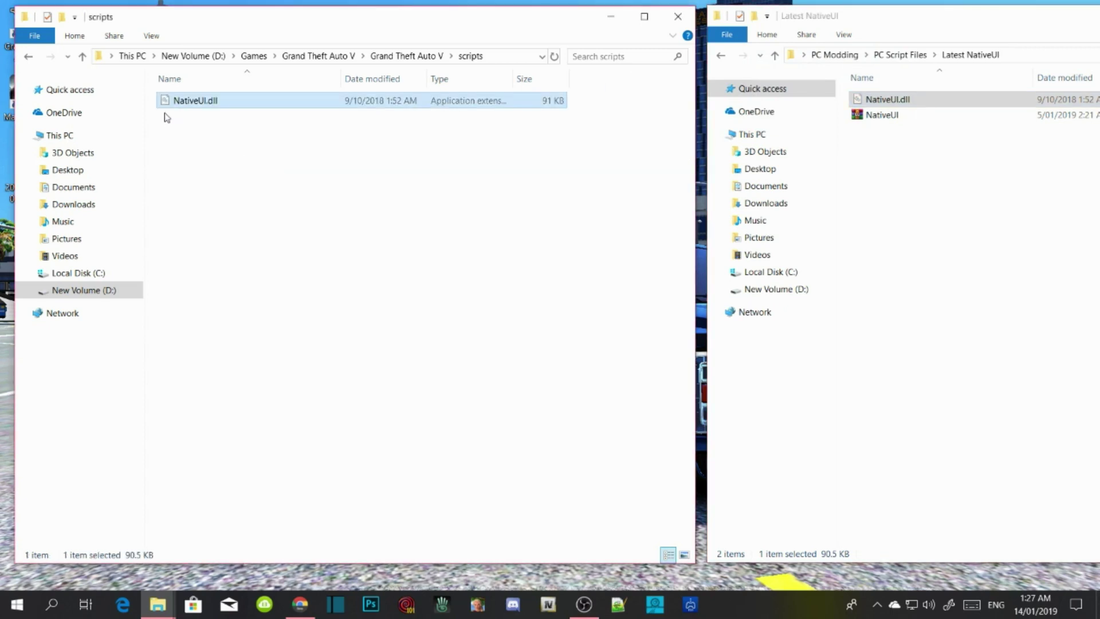
left_click(208, 156)
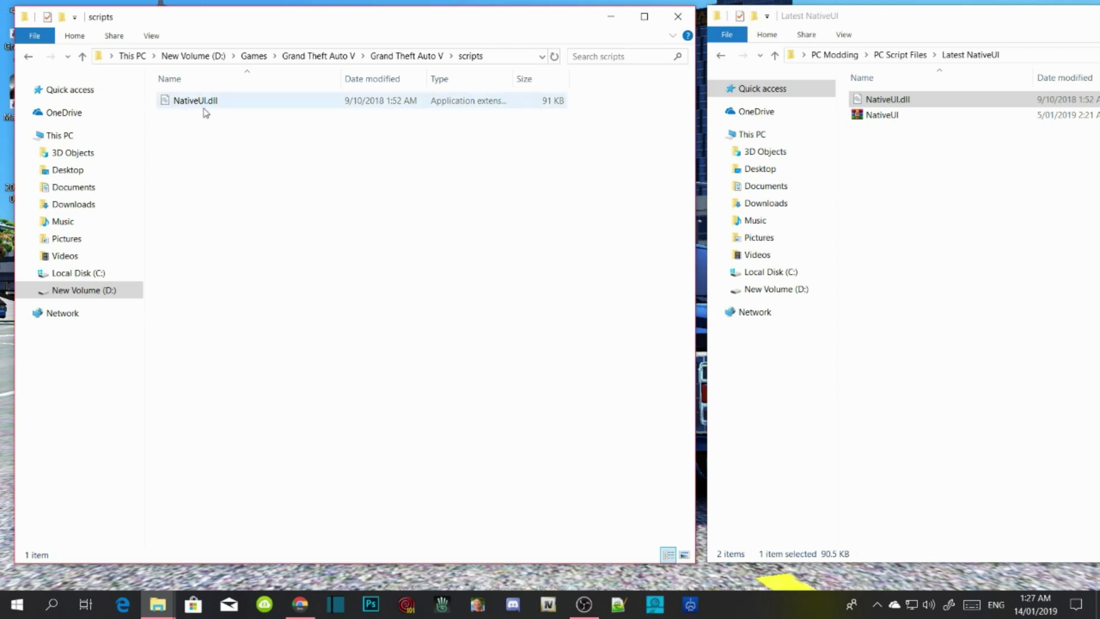
Step: Check in NativeUI.dll's Properties details that its file version is 1.8.0.0
mouse_move(207, 106)
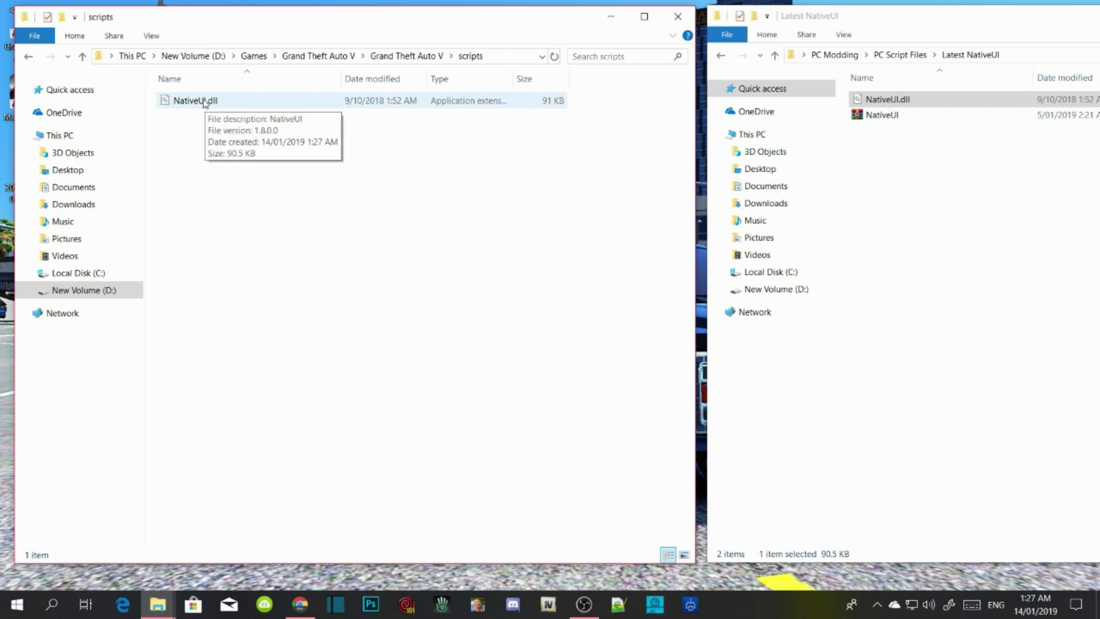
right_click(204, 102)
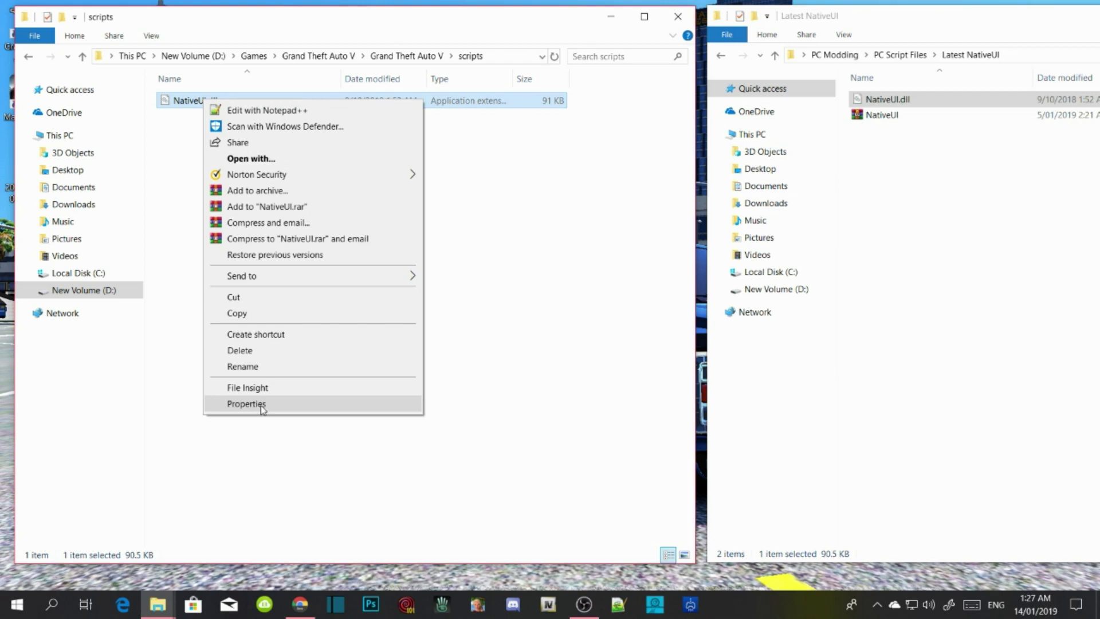
left_click(263, 405)
left_click(306, 134)
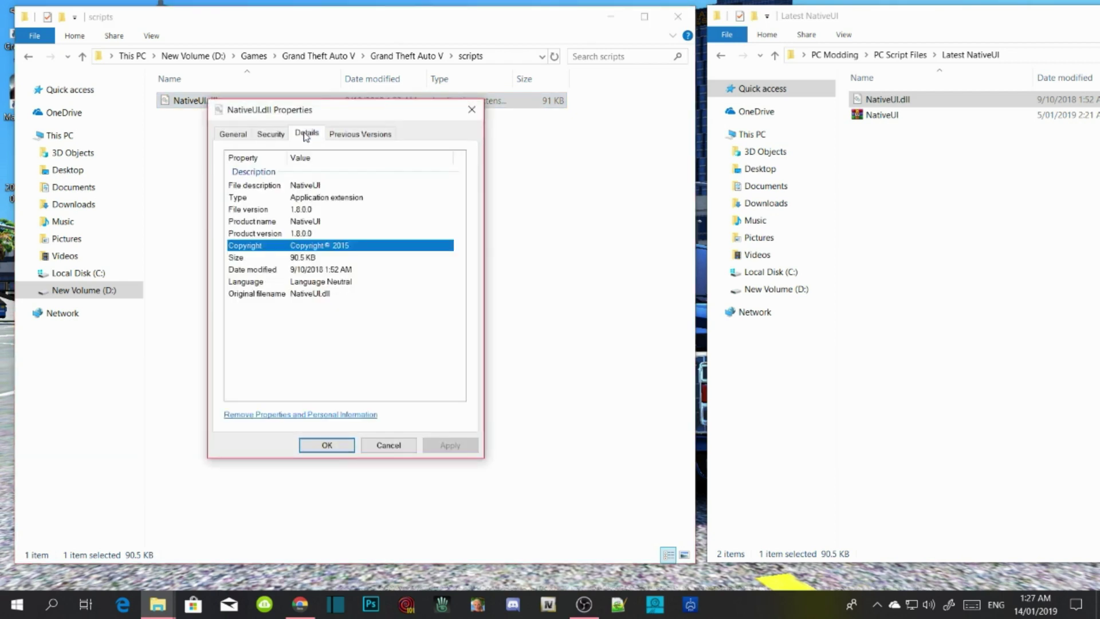
left_click(302, 211)
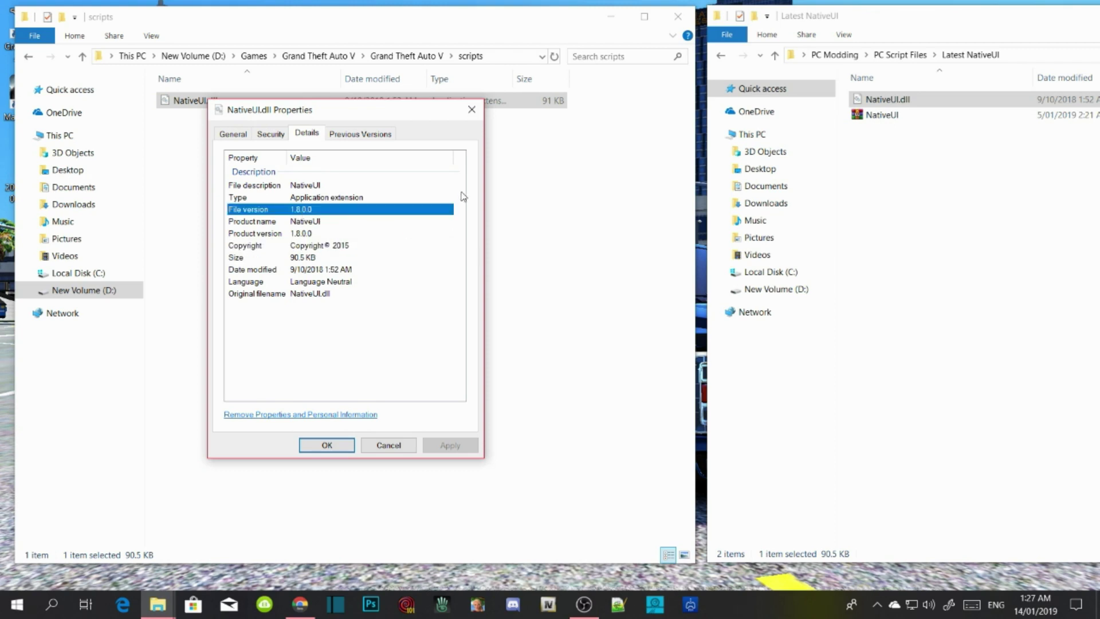
left_click(472, 109)
left_click(439, 214)
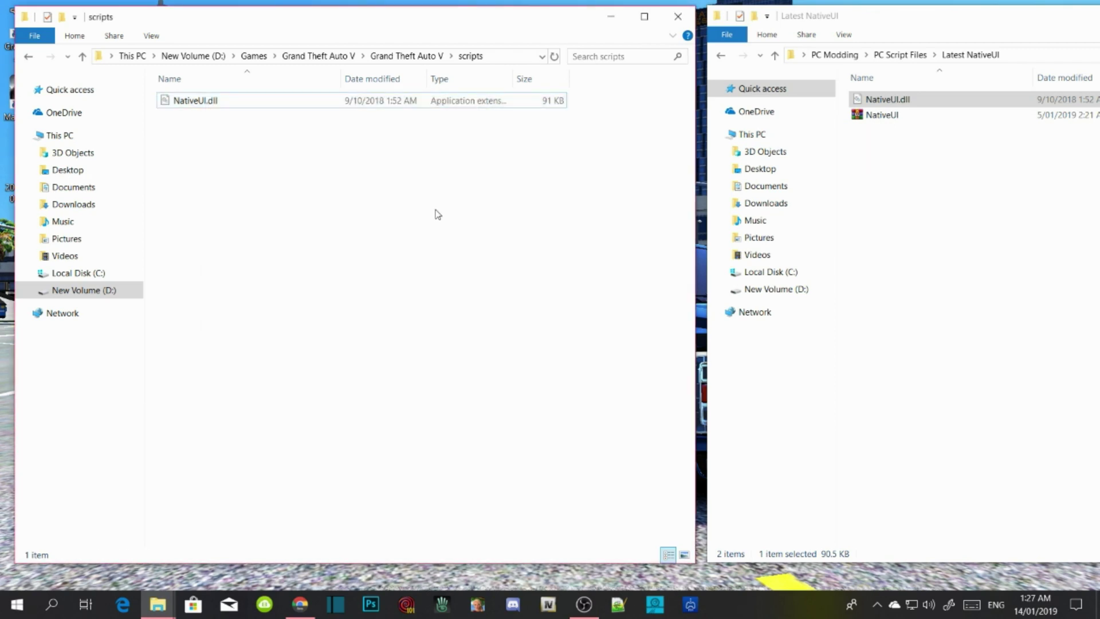
Step: Copy both OnlineInteriors files from Online Interiors > scripts into the game's scripts folder
left_click(721, 56)
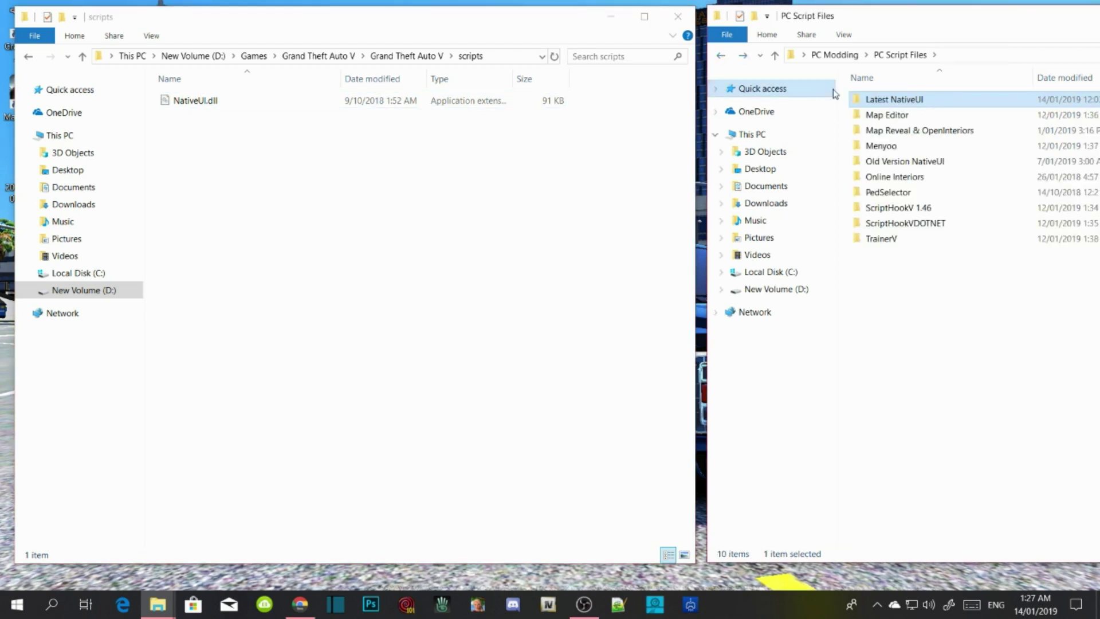
left_click(896, 180)
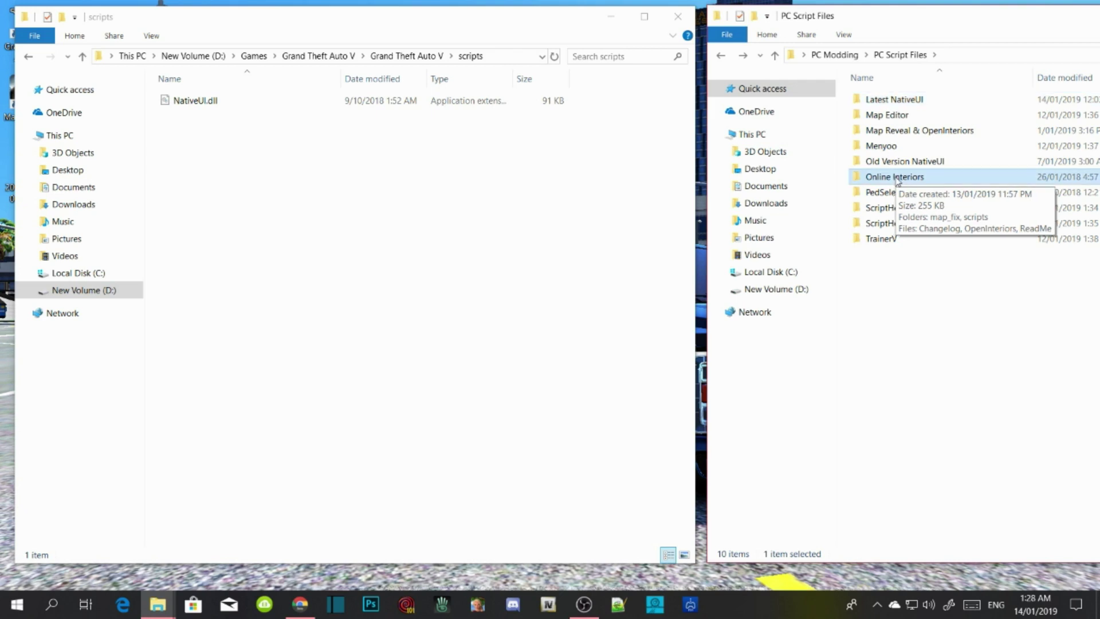
double_click(896, 179)
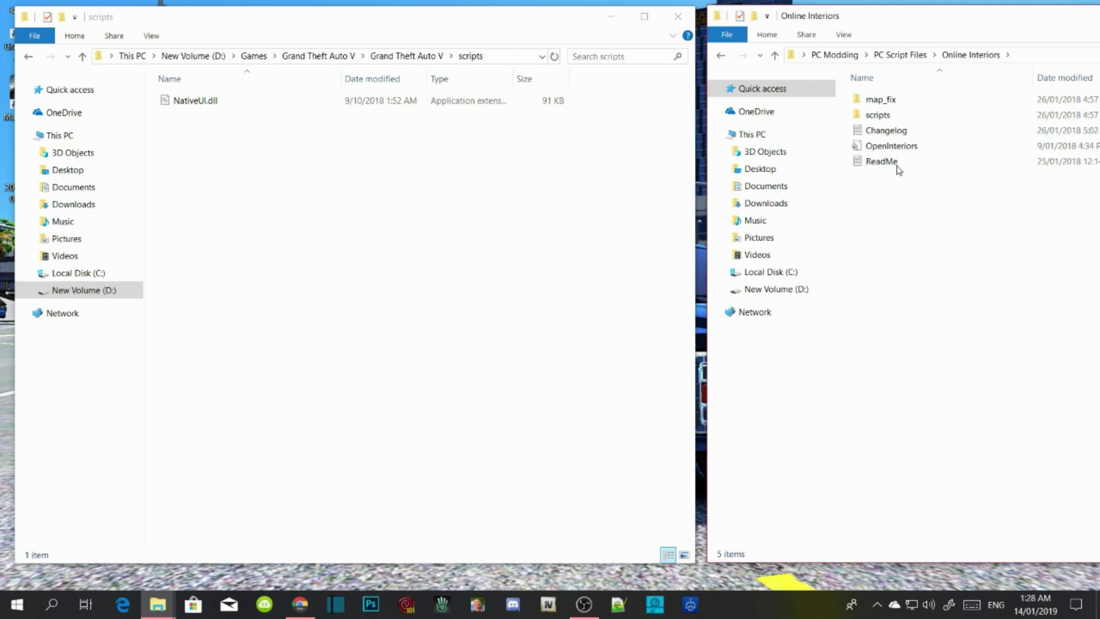
double_click(885, 117)
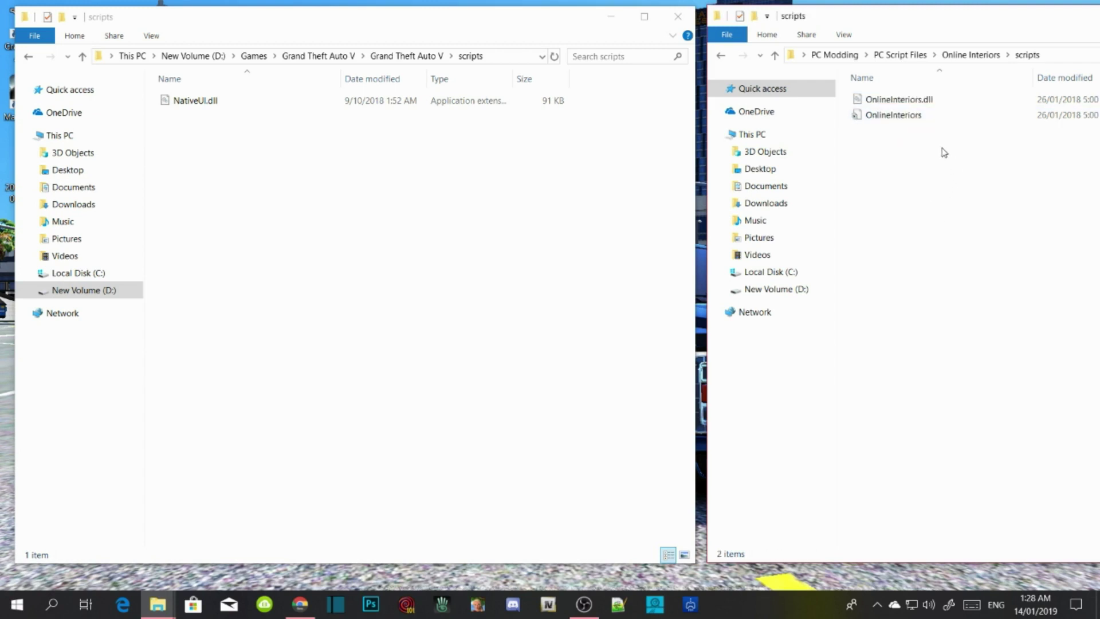
left_click_drag(942, 148, 292, 255)
left_click(327, 270)
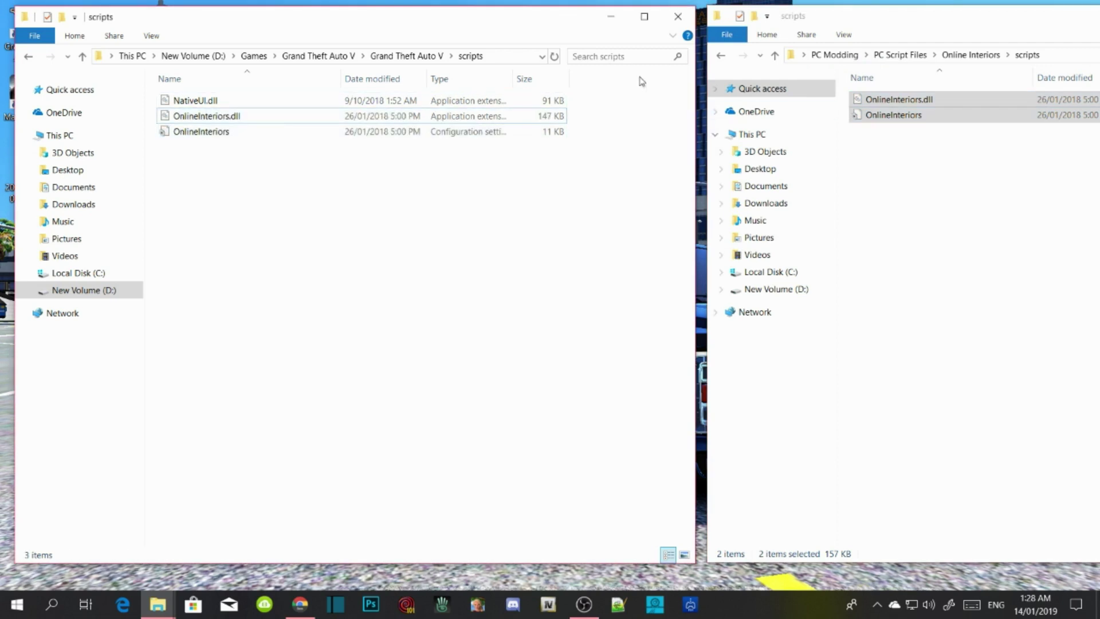
Step: Return to PC Script Files and close the mod files window
left_click(721, 60)
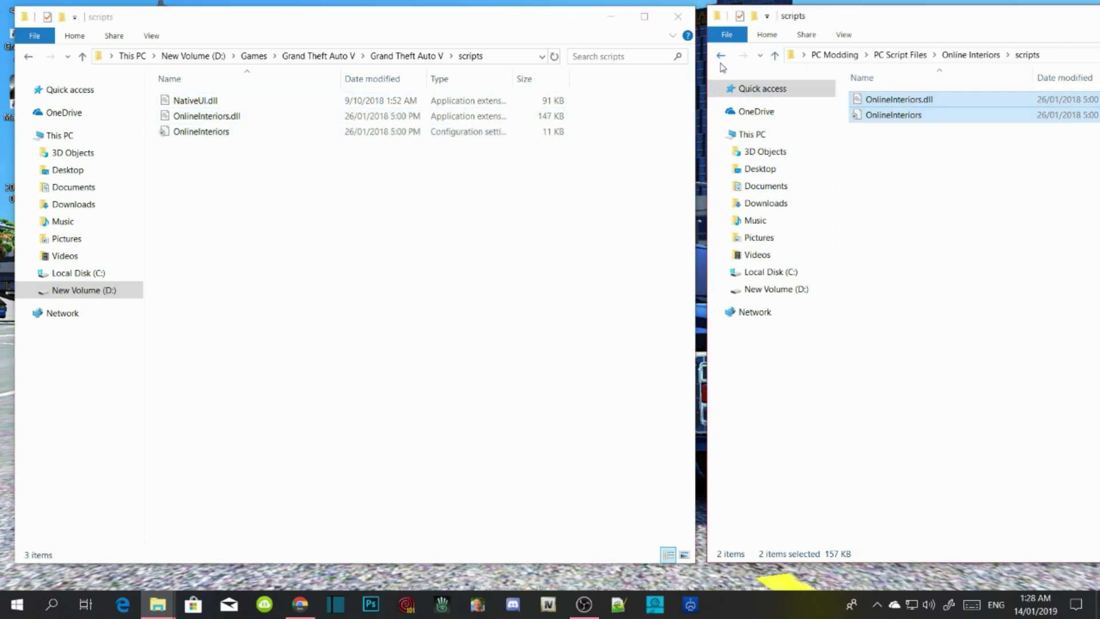
left_click(721, 57)
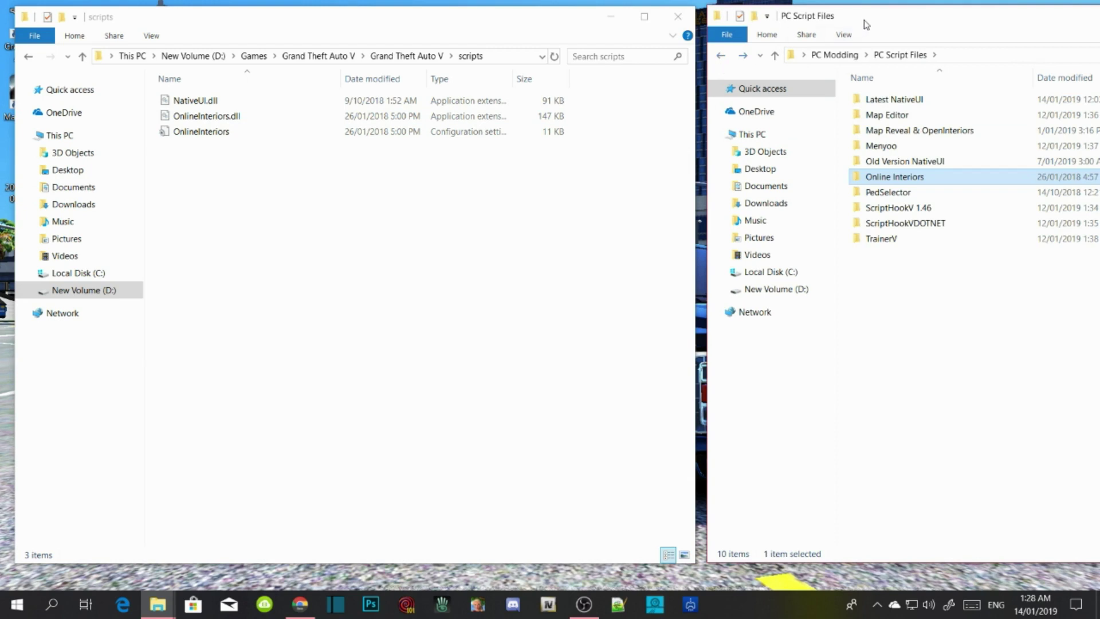
left_click_drag(885, 20, 318, 42)
left_click(800, 39)
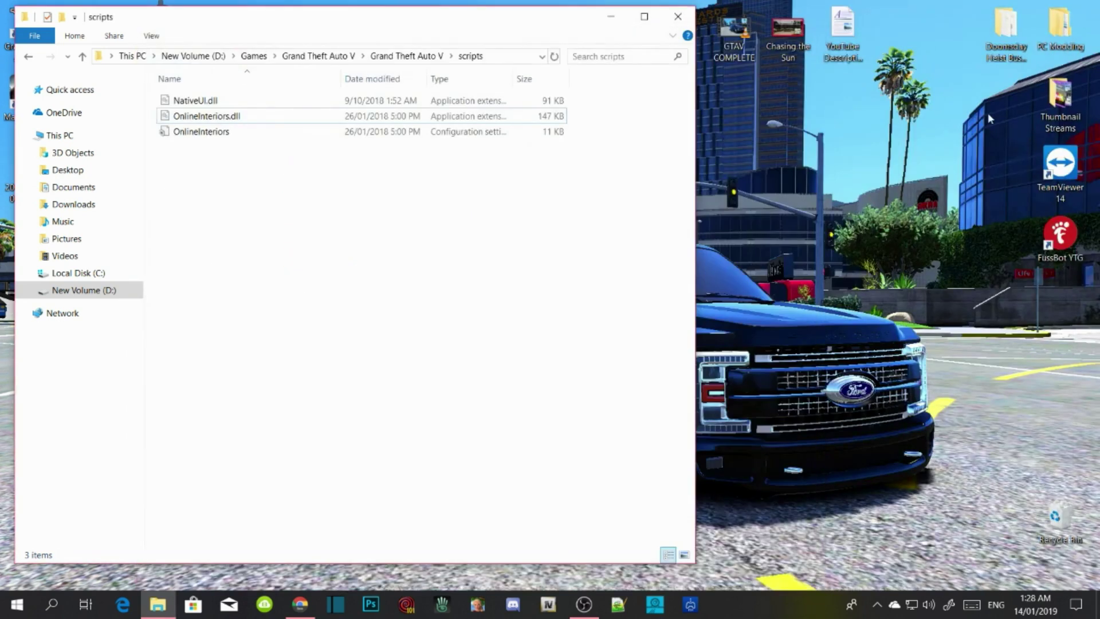
Step: Paste the DoomsdayBusiness folder and DoomsdayBusiness.dll into the GTA V scripts folder
left_click(1011, 48)
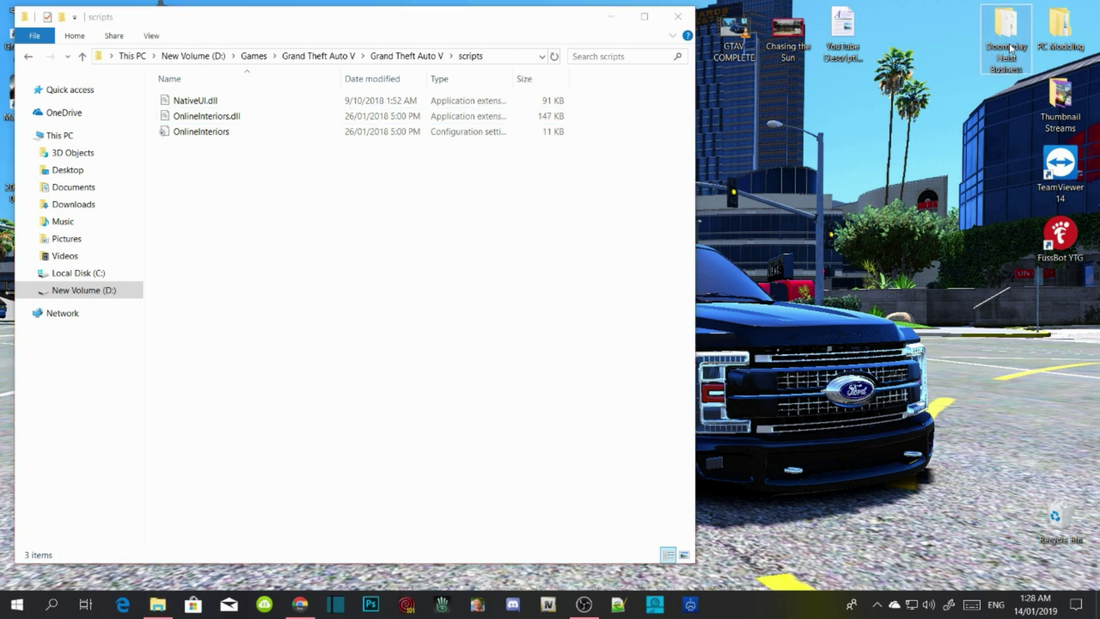
mouse_move(1011, 48)
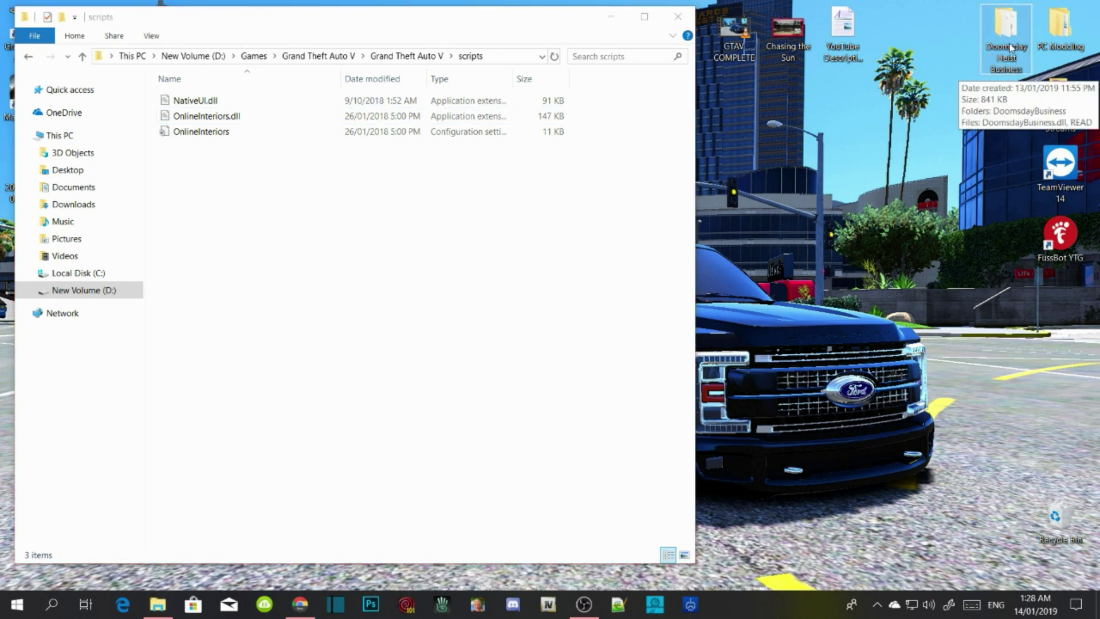
double_click(1011, 48)
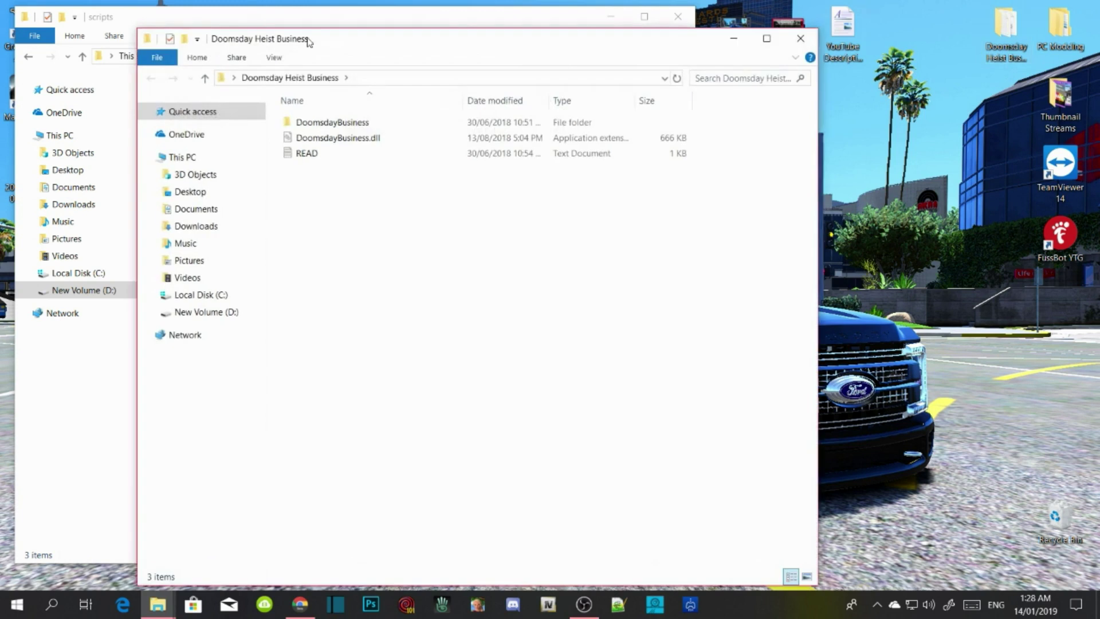
left_click_drag(267, 38, 834, 24)
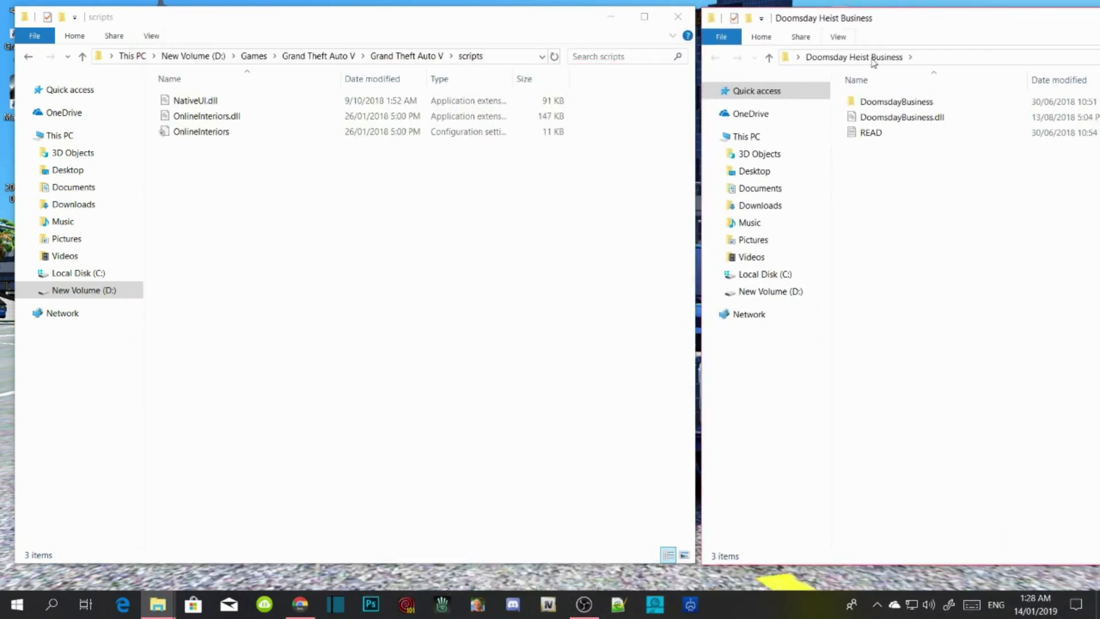
left_click(908, 105)
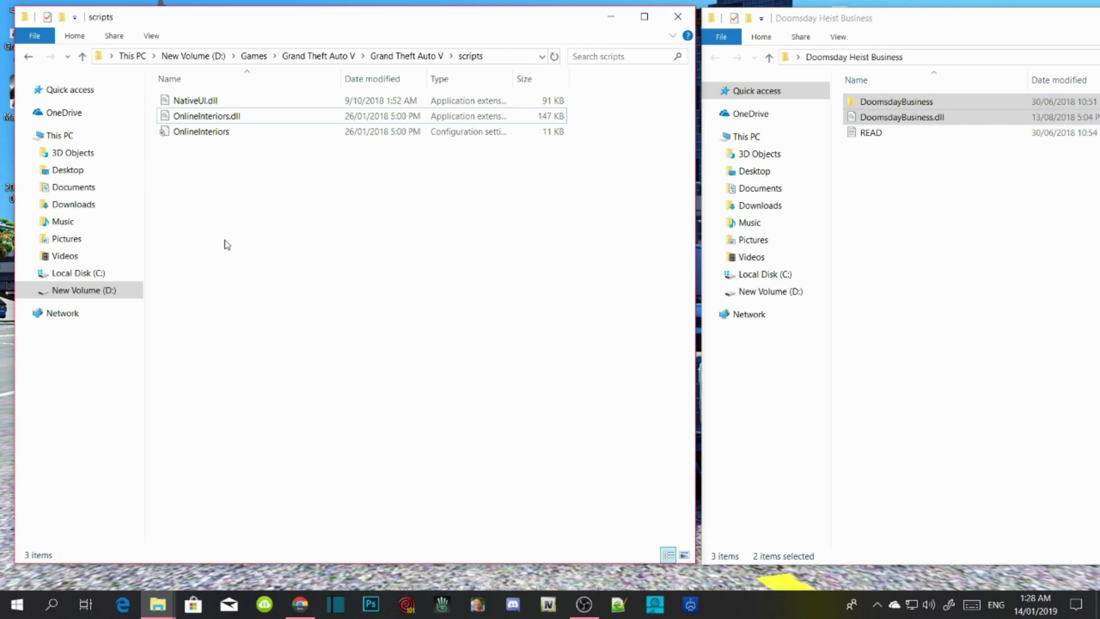
key("ctrl+v")
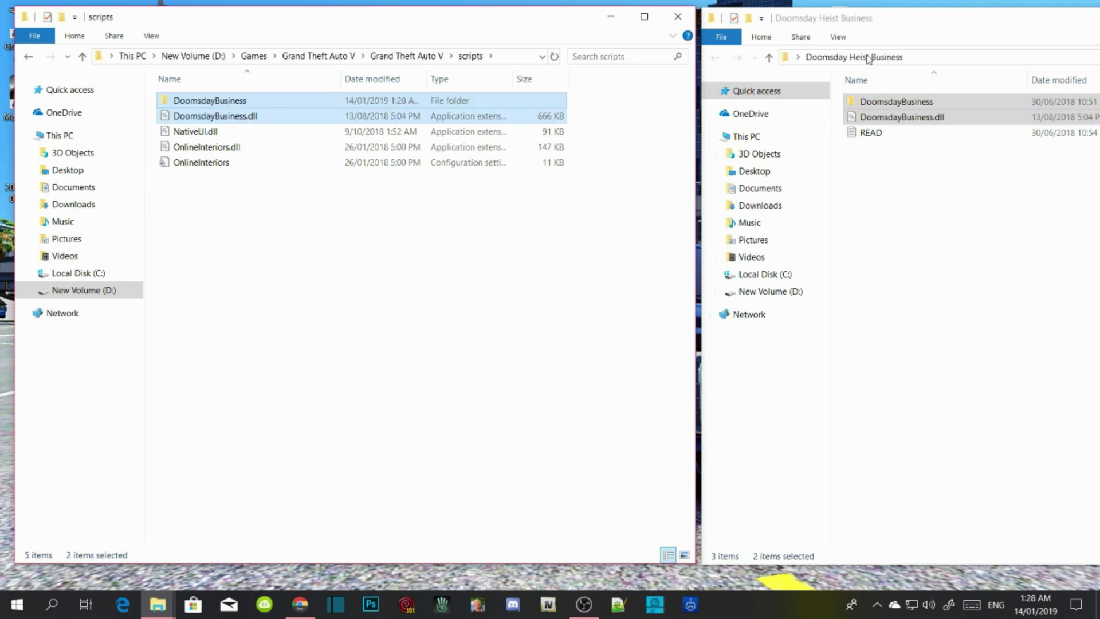
Step: Close the Doomsday Heist Business window and refresh the scripts folder listing
left_click_drag(894, 28, 294, 91)
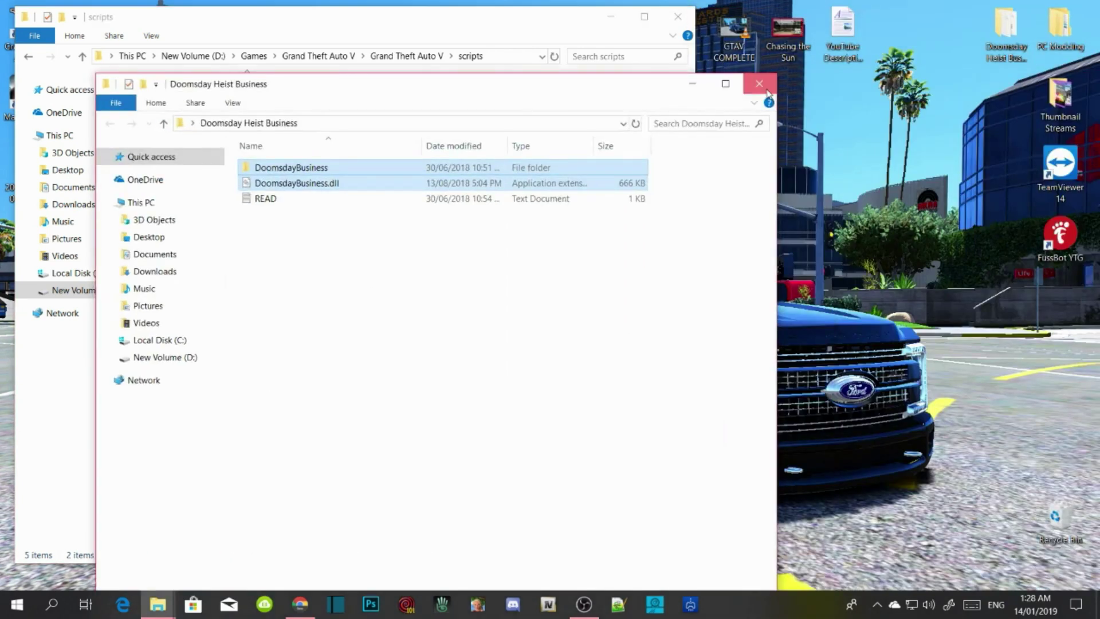
left_click(759, 84)
right_click(410, 265)
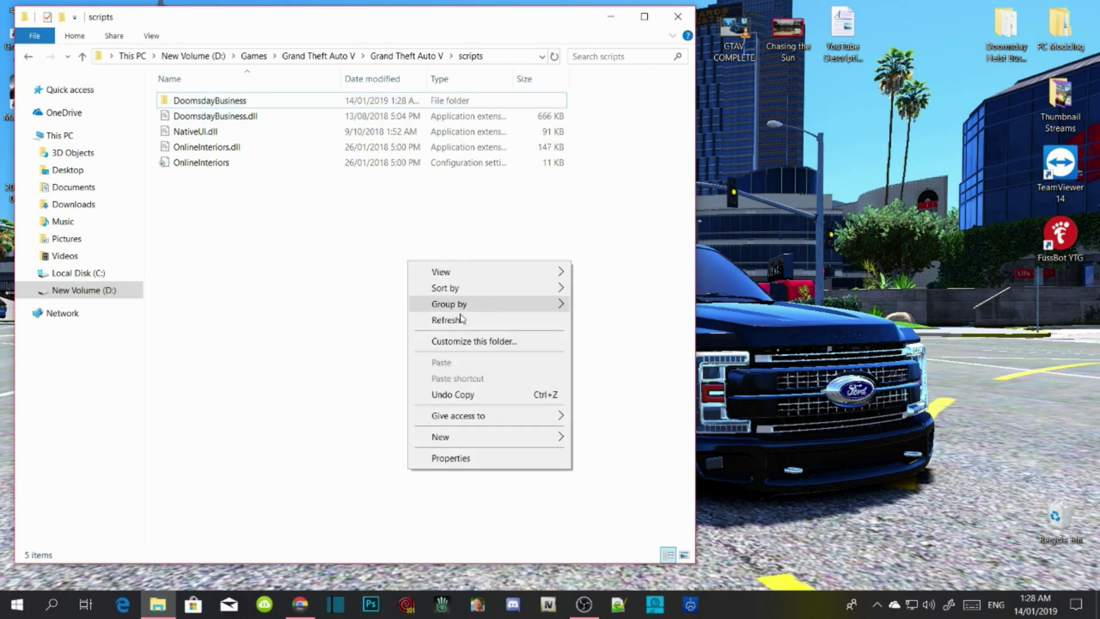
left_click(450, 321)
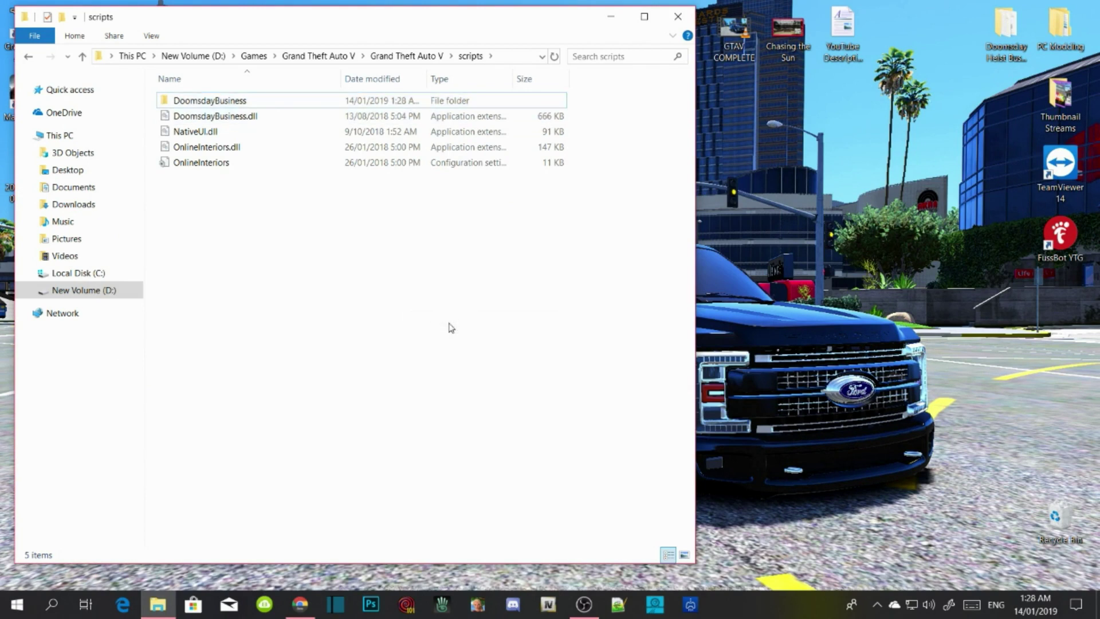
Step: Go up to the Grand Theft Auto V folder, refresh it, and close File Explorer
left_click(407, 56)
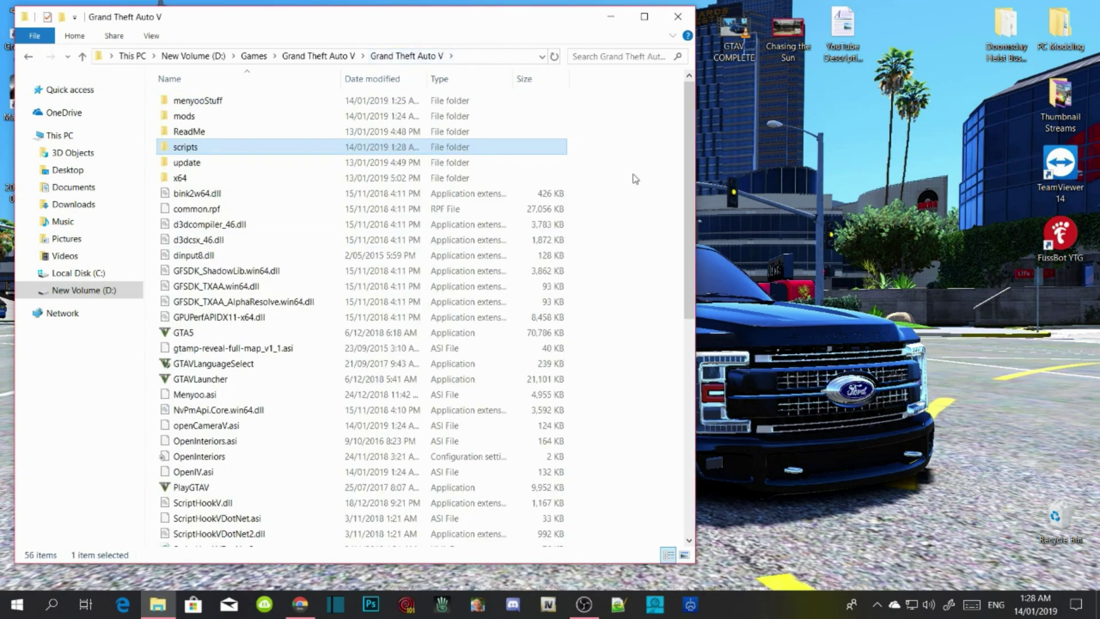
right_click(634, 143)
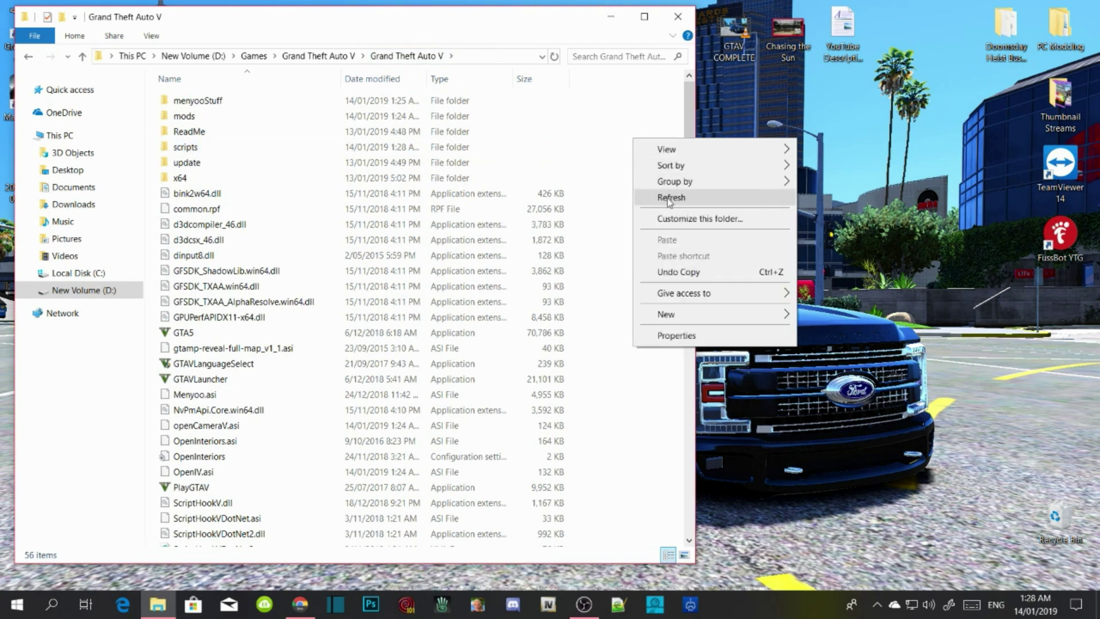
left_click(668, 199)
left_click(678, 17)
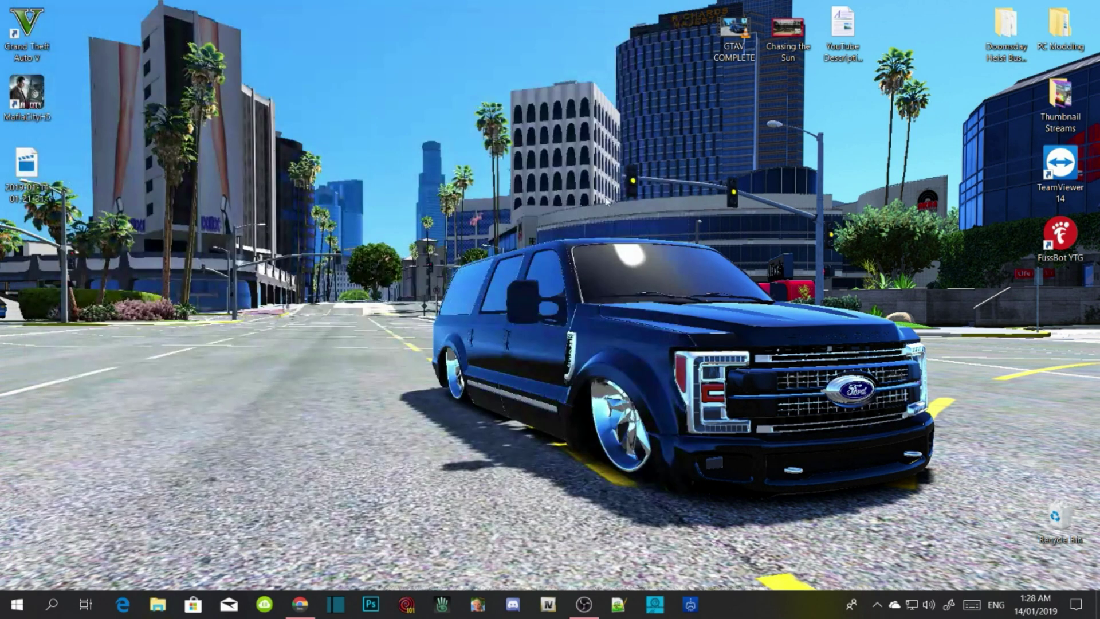
Step: Refresh the Windows desktop twice from its context menu
right_click(541, 112)
left_click(579, 147)
right_click(552, 103)
left_click(584, 143)
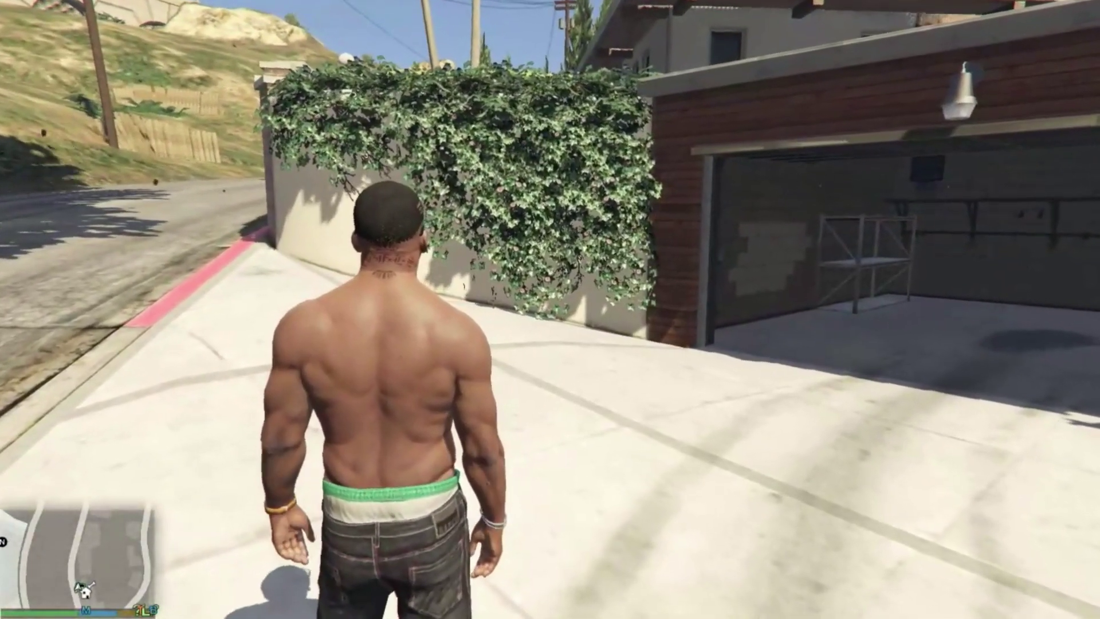
Step: Open the Menyoo trainer menu with F8 and close it again
key("F4")
key("F4")
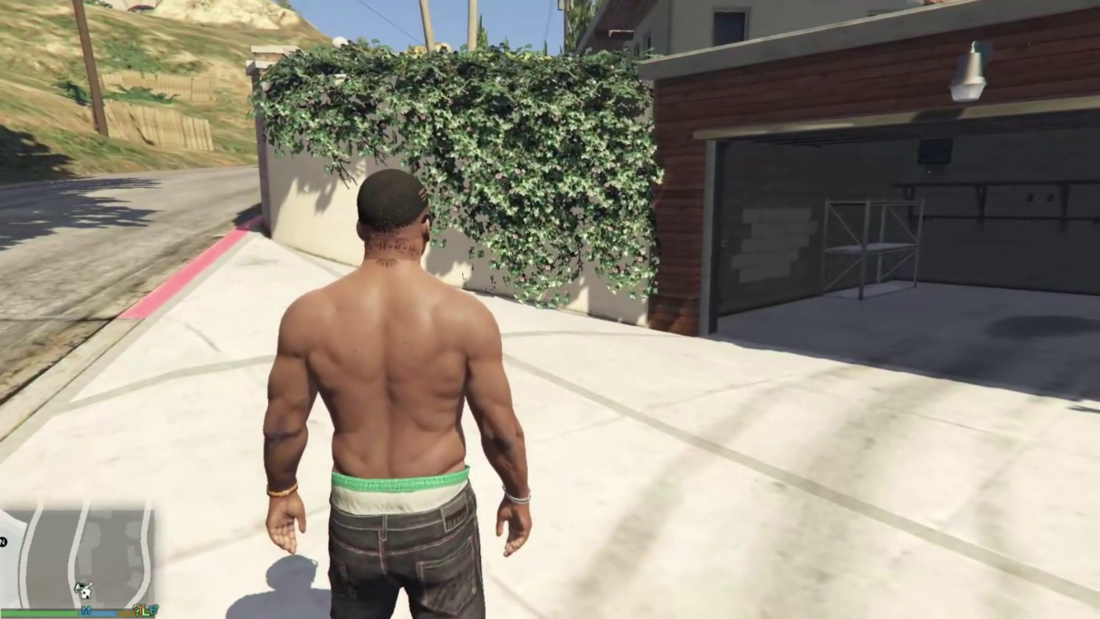
key("F8")
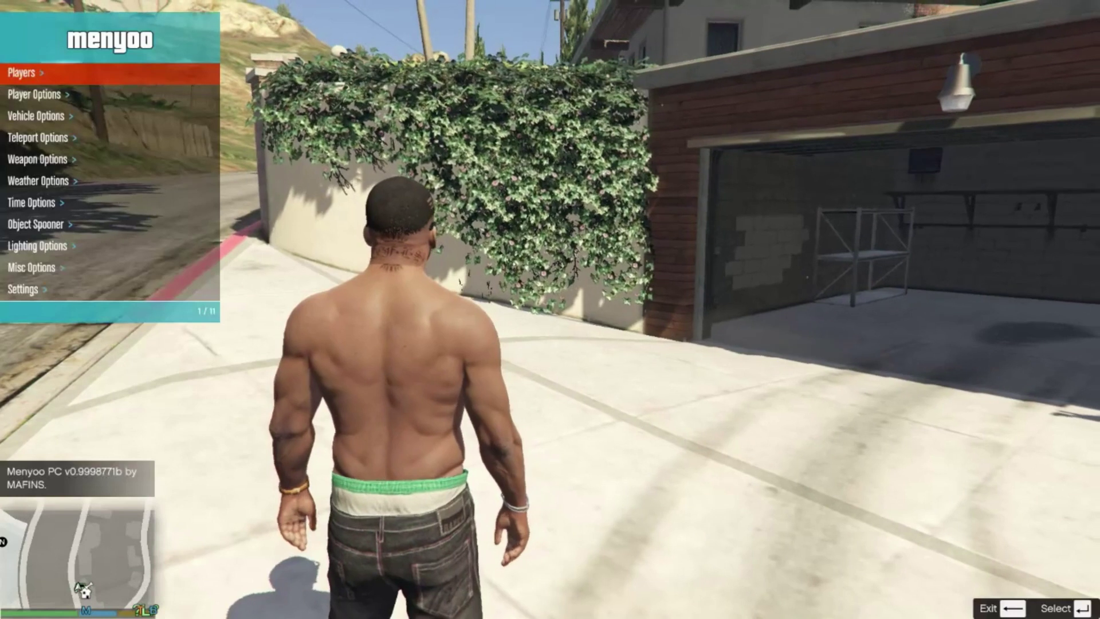
key("F8")
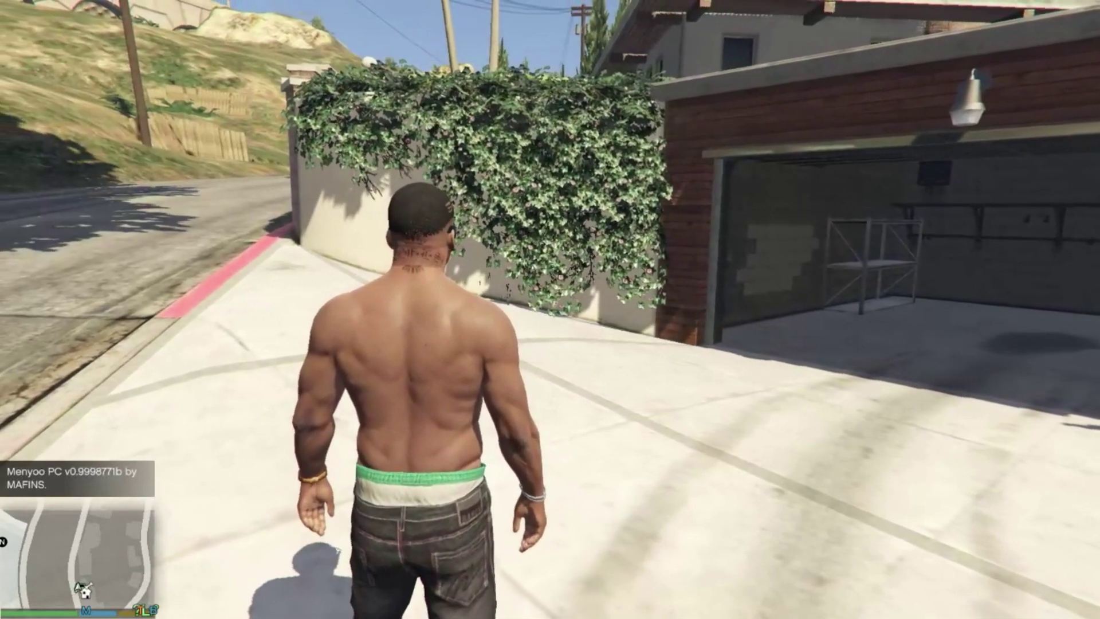
Step: On the full map near Lago Zancudo, set a waypoint on the Doomsday facility blip
key("Escape")
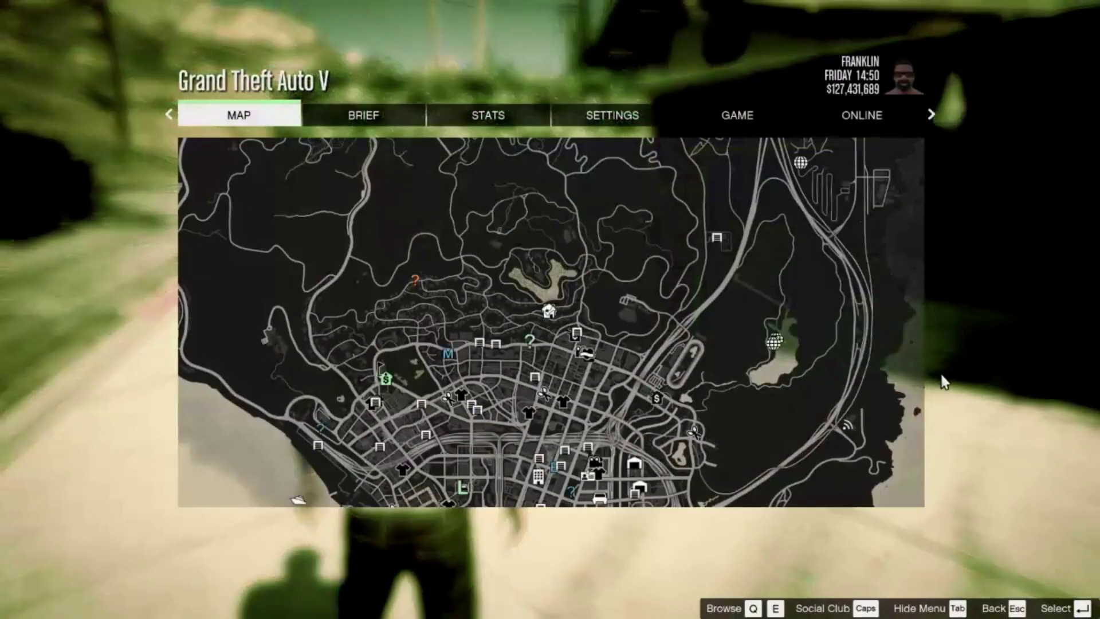
left_click(728, 396)
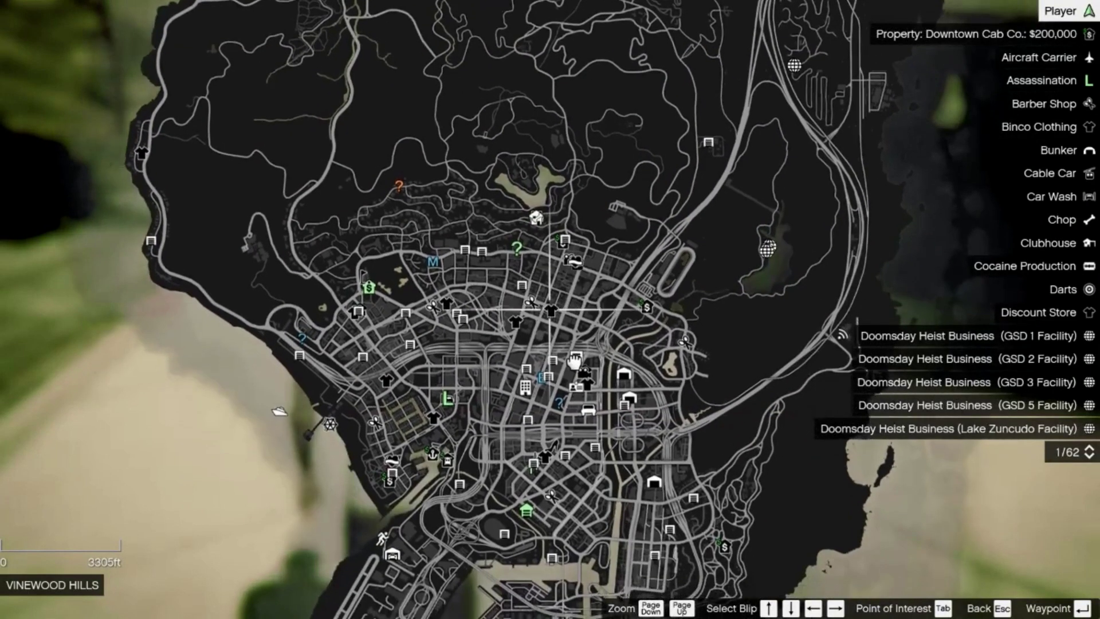
key("w")
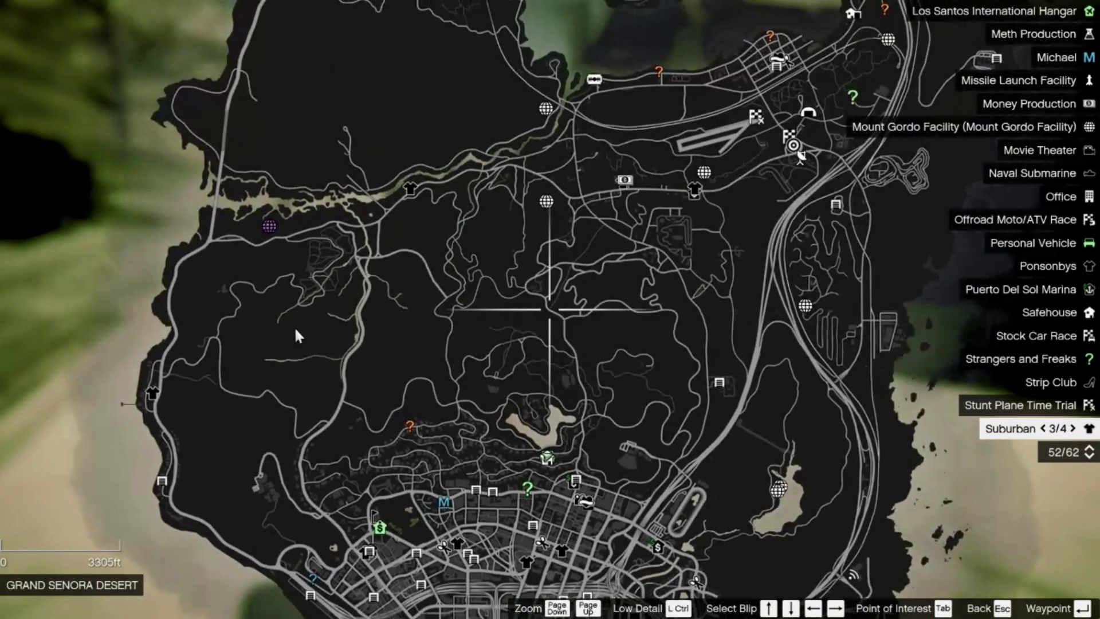
left_click_drag(296, 330, 495, 429)
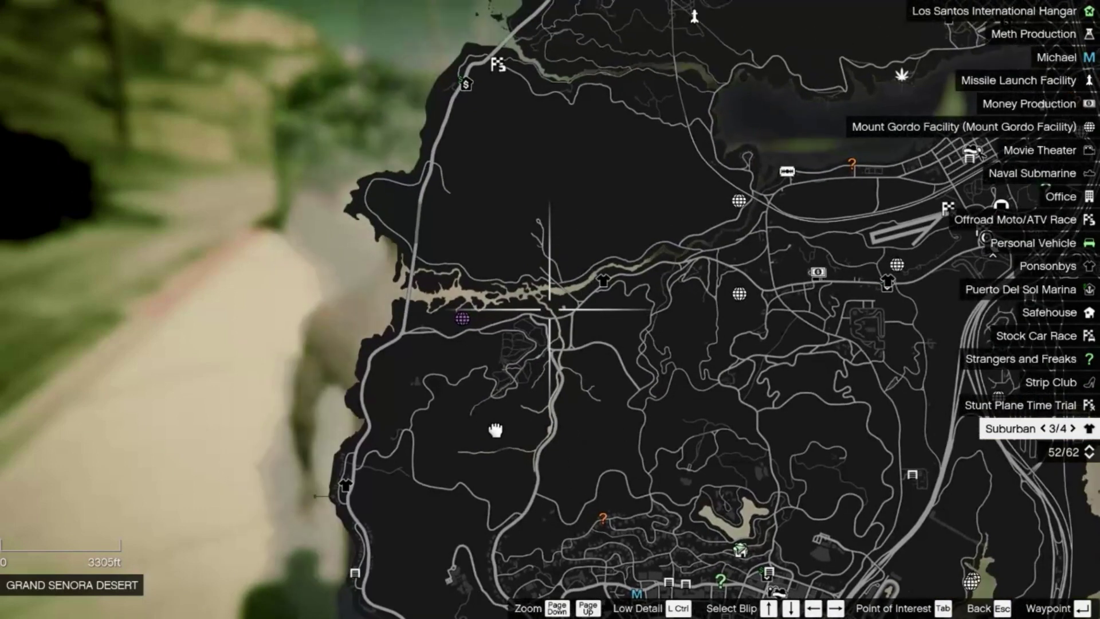
left_click(461, 332)
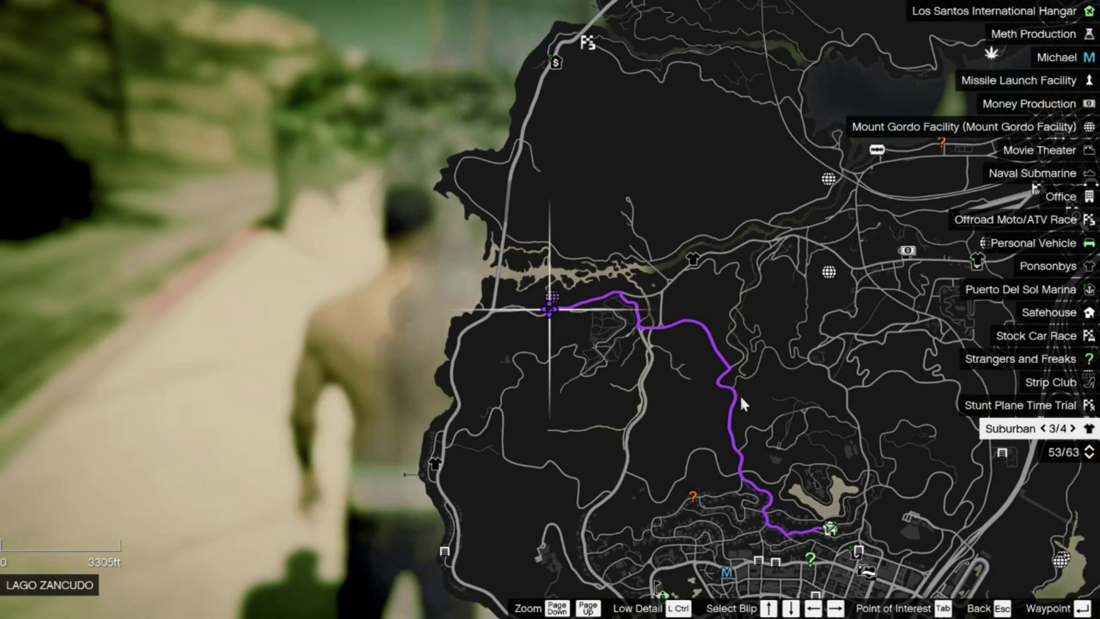
key("Escape")
key("Escape")
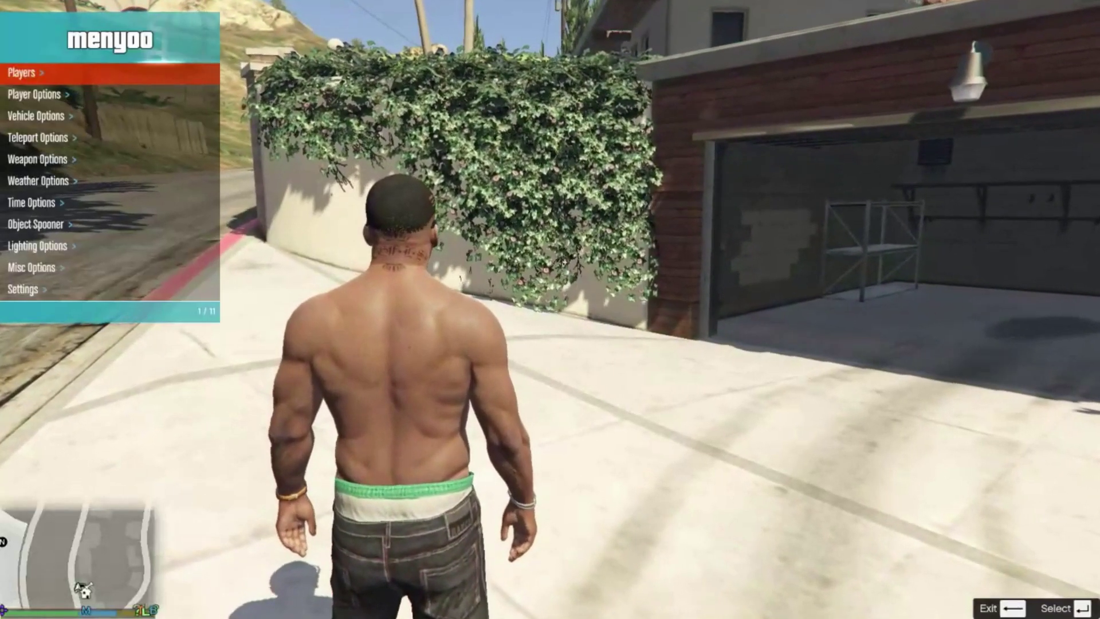
Step: Teleport the character to the waypoint using Menyoo's Teleport Options > Locations > Waypoint
key("Return")
key("Down")
key("Return")
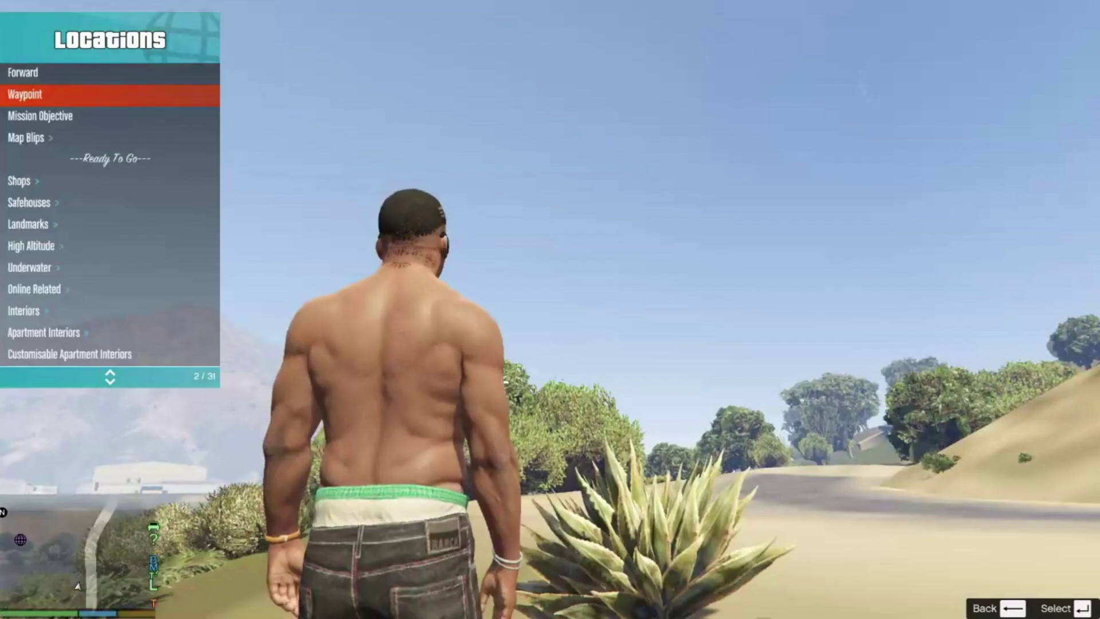
key("BackSpace")
key("BackSpace")
Step: Run downhill toward the purple facility marker, then pause to the map
key("w")
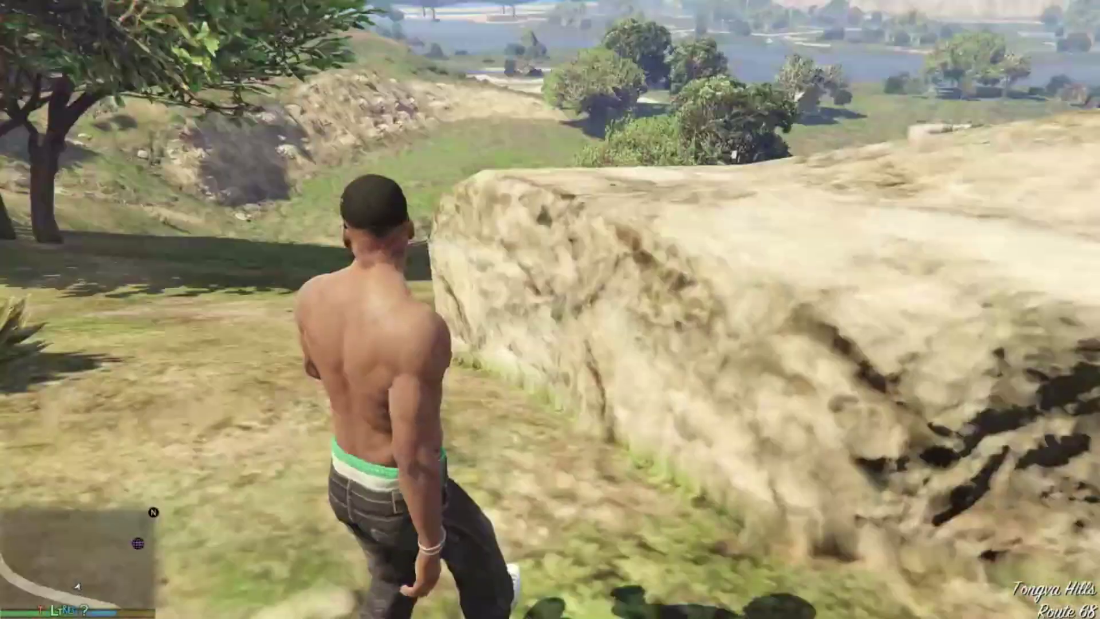
key("shift")
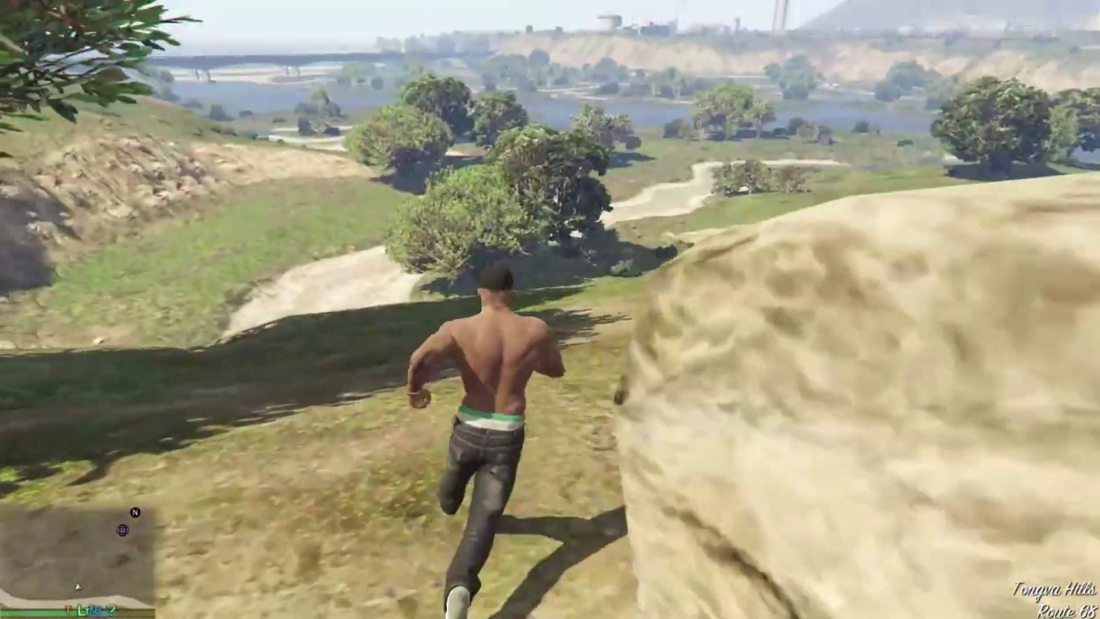
key("w")
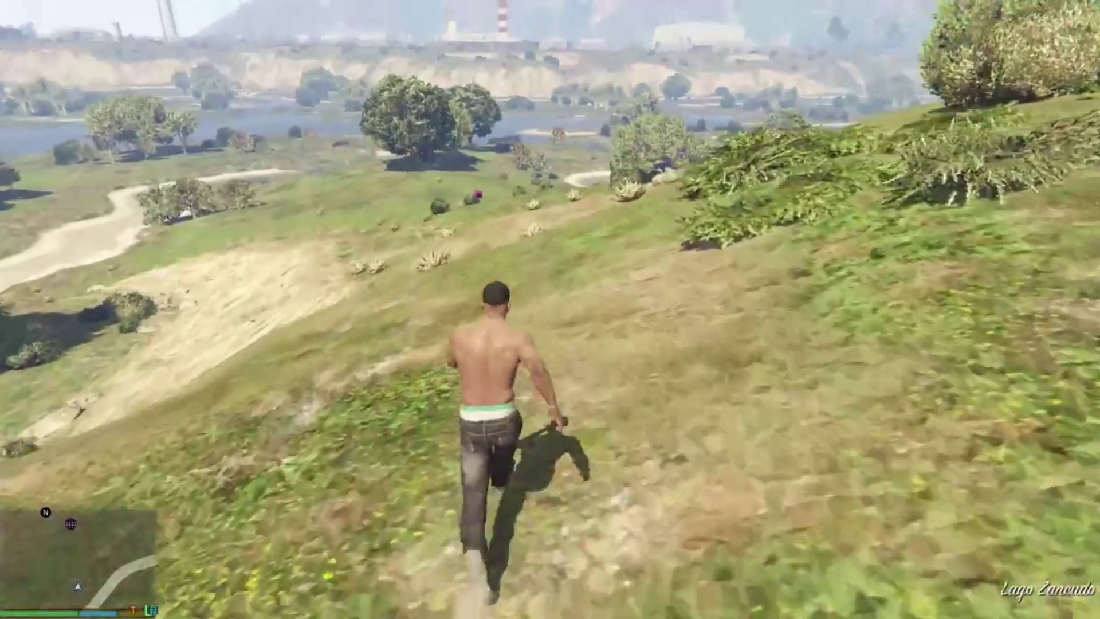
key("w")
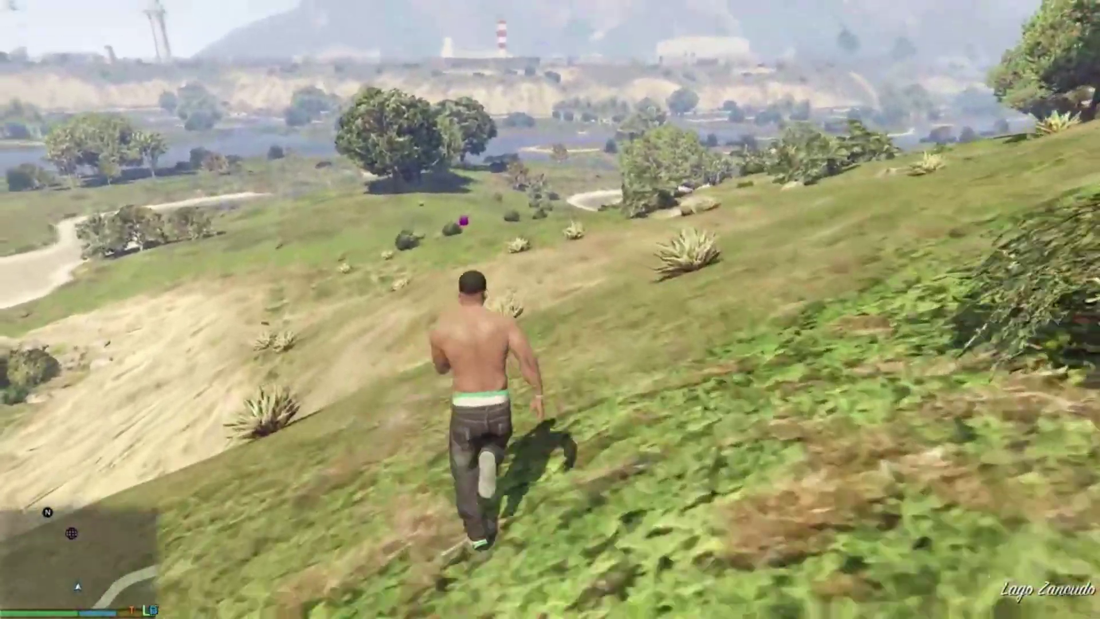
key("w")
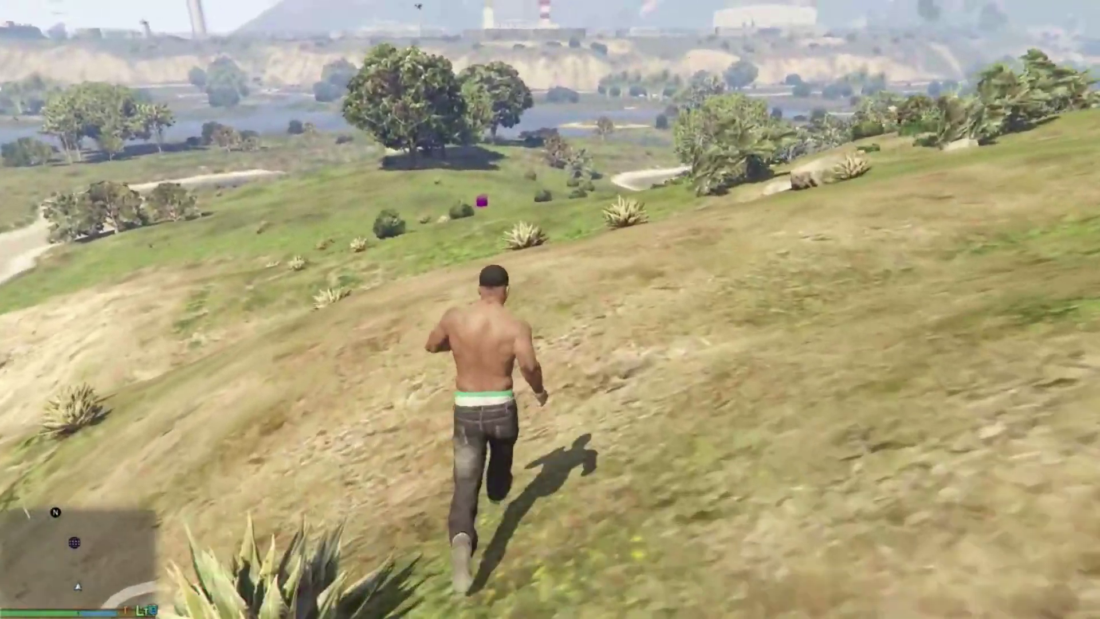
key("w")
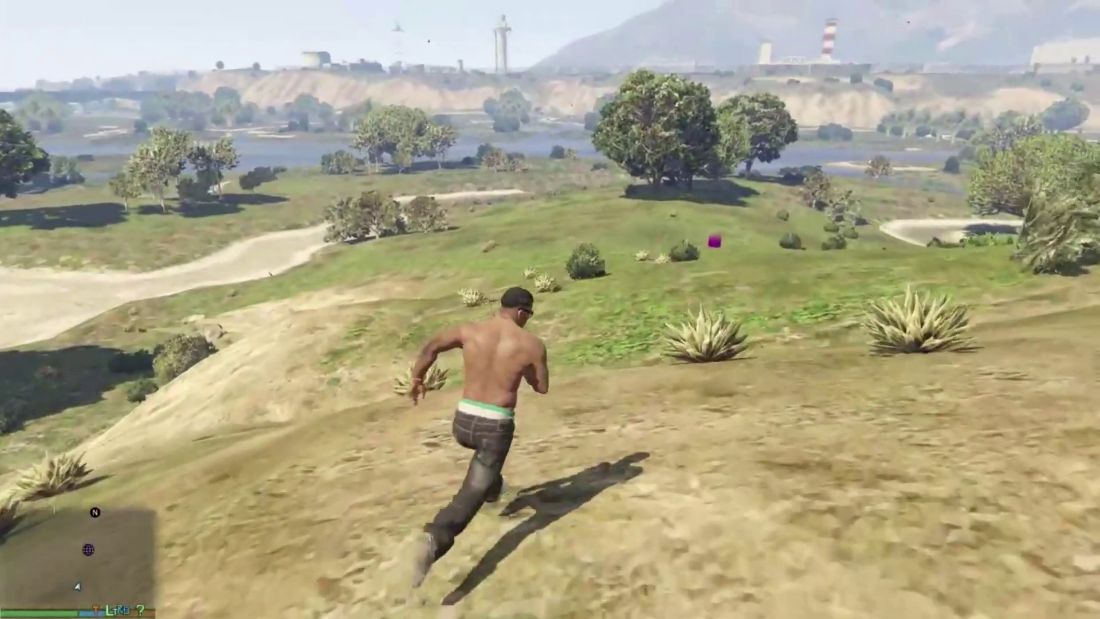
key("Escape")
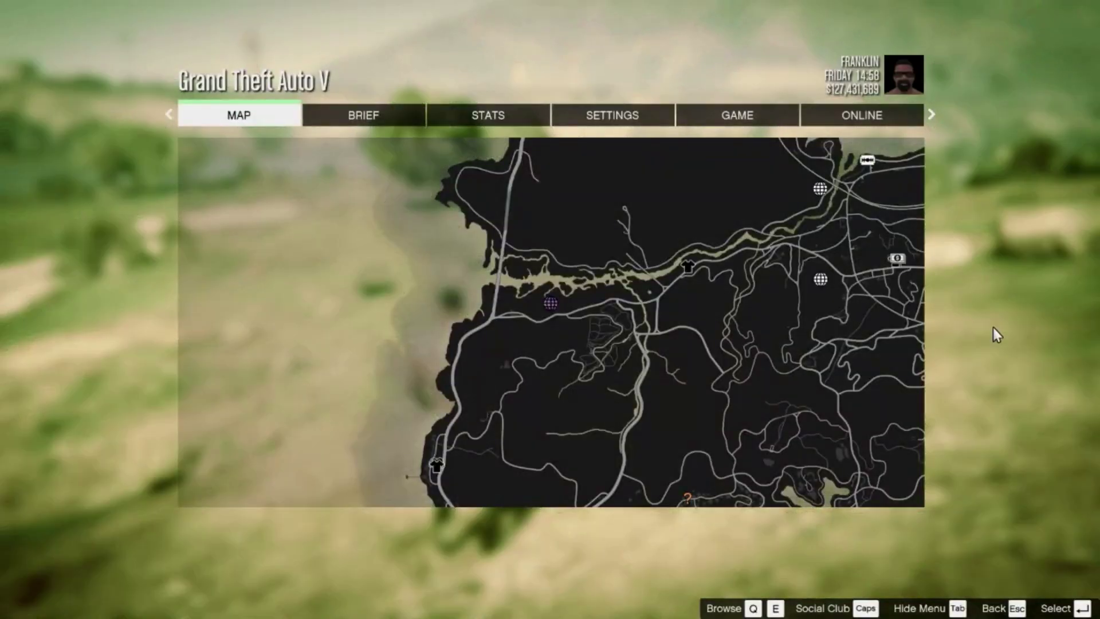
Step: Expand the full map to check the Lake Zancudo facility blip, then resume play
left_click(793, 352)
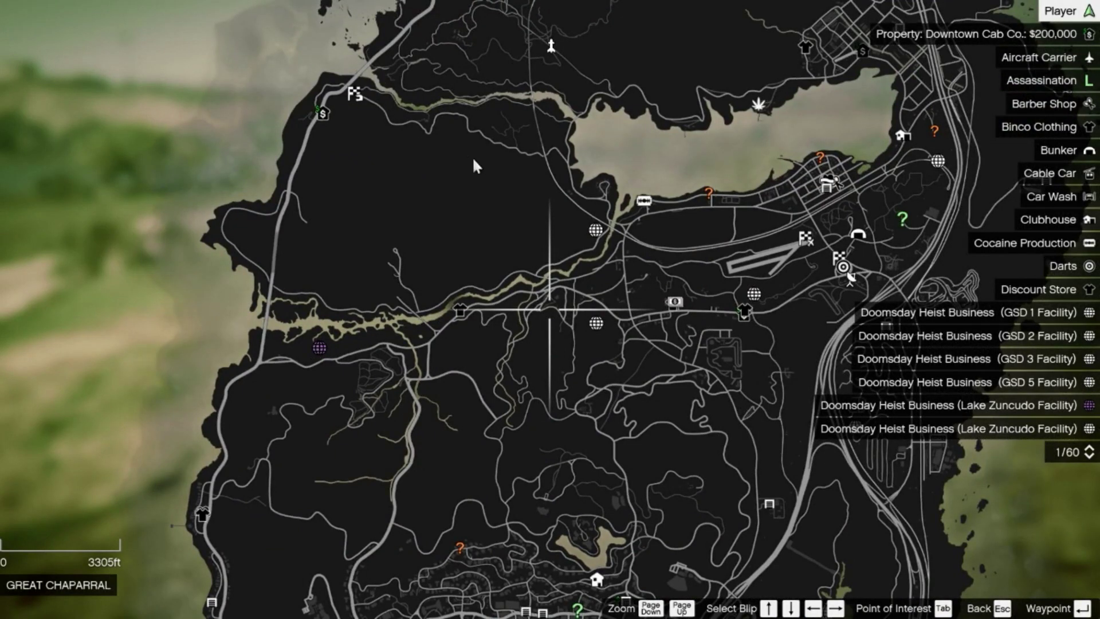
key("Escape")
key("Escape")
key("w")
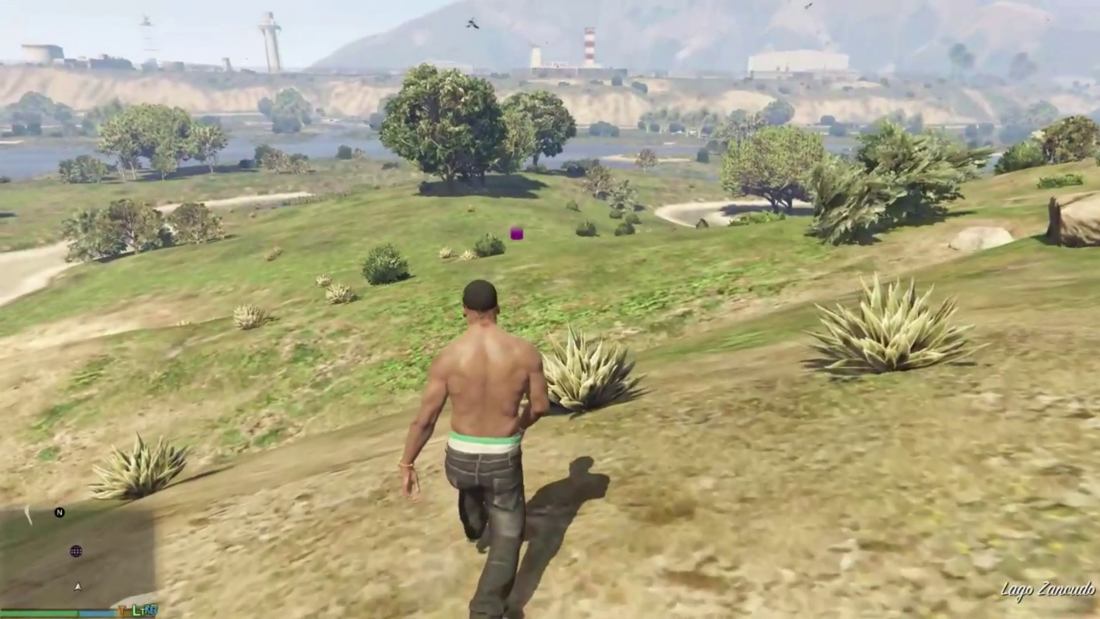